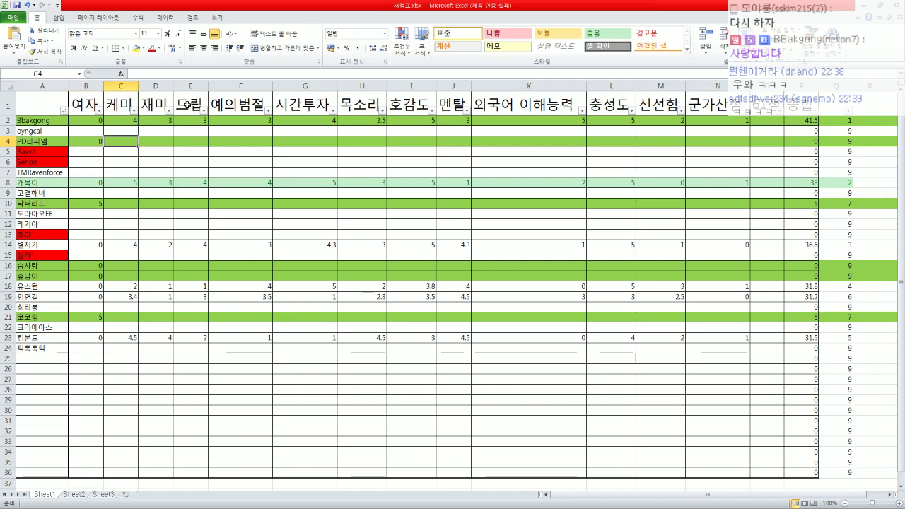
{"action": "key", "text": "Left"}
{"action": "key", "text": "Right"}
{"action": "key", "text": "Right"}
{"action": "key", "text": "Left"}
{"action": "key", "text": "Left"}
{"action": "key", "text": "Left"}
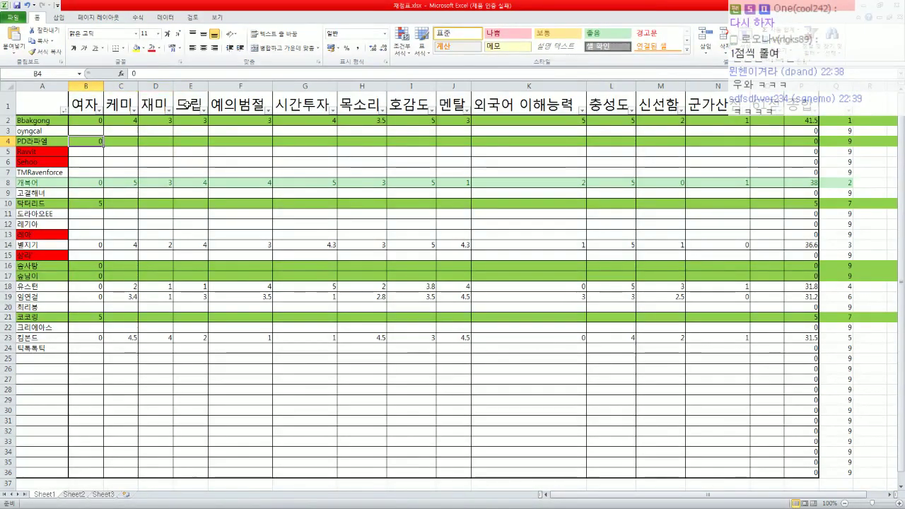
{"action": "key", "text": "Right"}
{"action": "key", "text": "Right"}
{"action": "key", "text": "Left"}
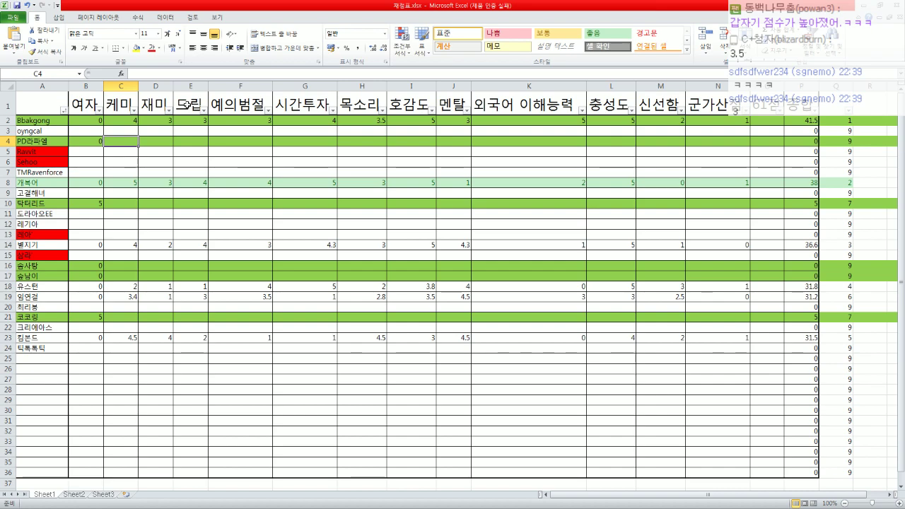
- Enter 4.5 under 케미 in cell C4 and 3.5 under 재미 in cell D4
{"action": "type", "text": "4.5"}
{"action": "key", "text": "Tab"}
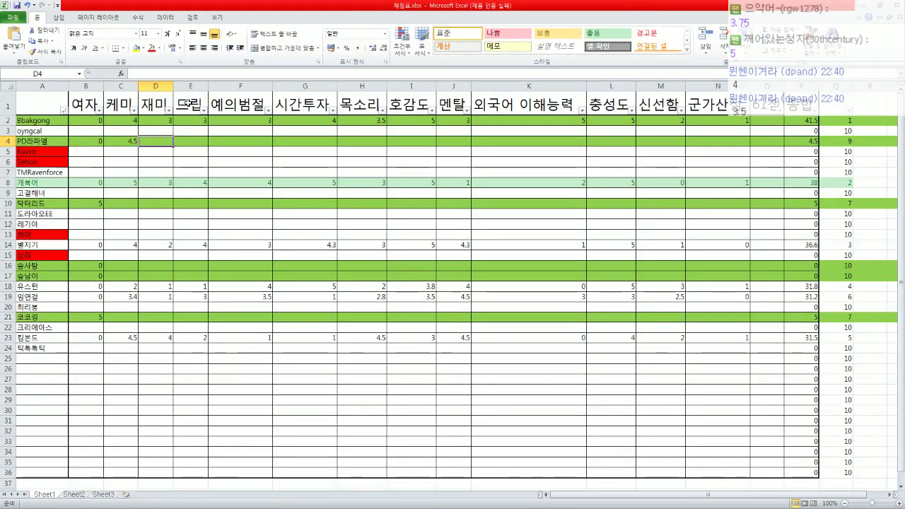
{"action": "type", "text": "3.5"}
{"action": "key", "text": "Return"}
{"action": "key", "text": "Up"}
{"action": "key", "text": "Right"}
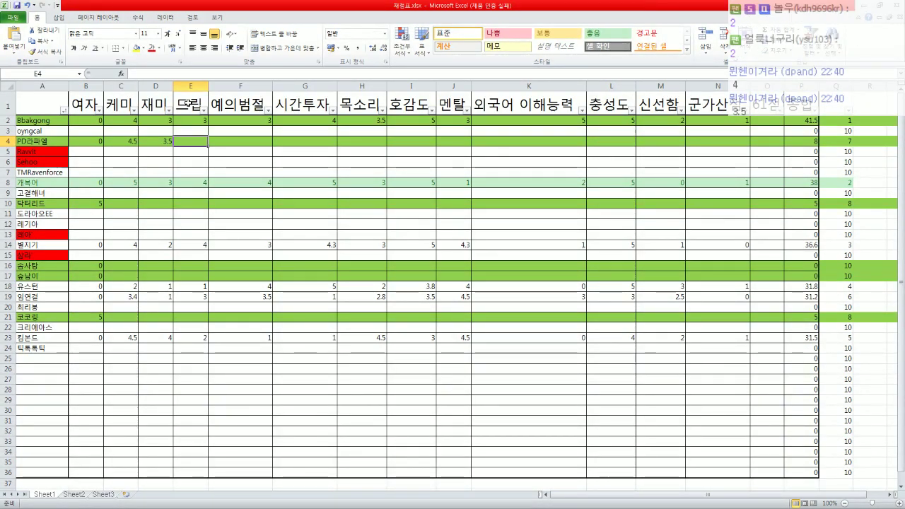
- Enter 2 under 드립 in cell E4 and 3 under 예의범절 in cell F4
{"action": "type", "text": "2"}
{"action": "key", "text": "Up"}
{"action": "key", "text": "Right"}
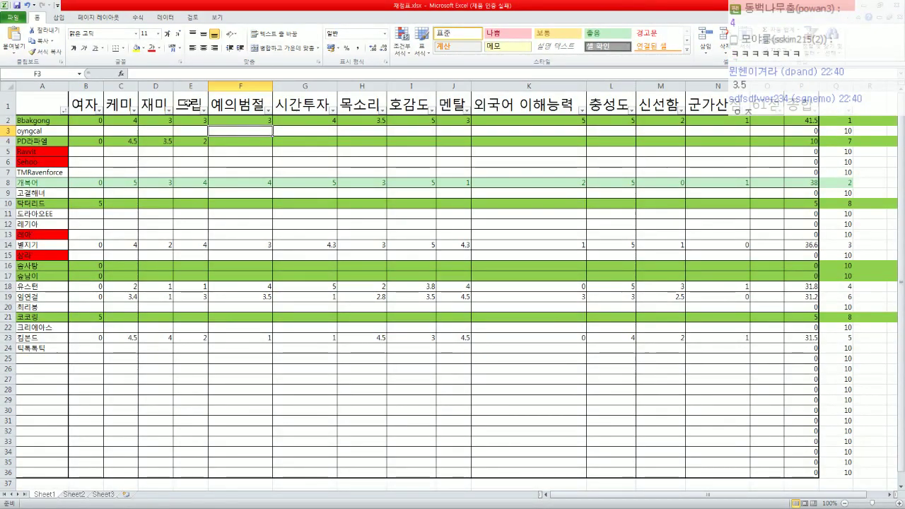
{"action": "key", "text": "Down"}
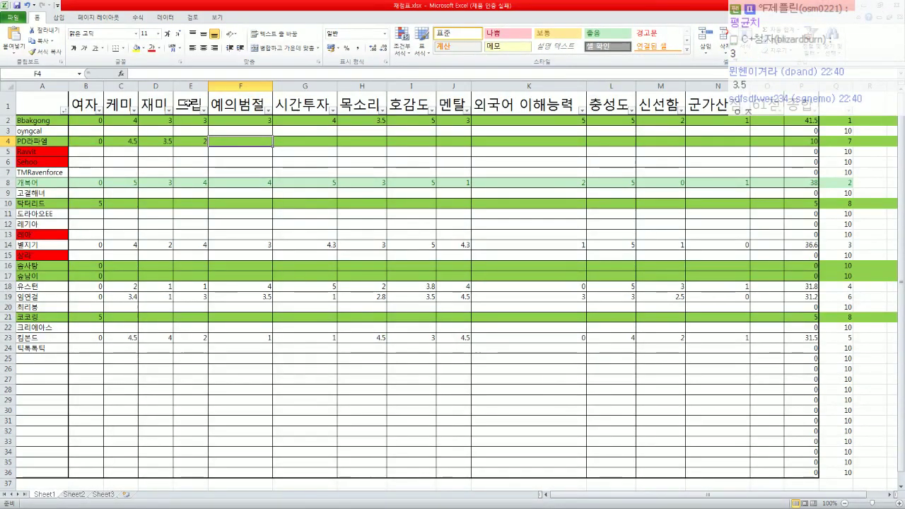
{"action": "type", "text": "3"}
{"action": "key", "text": "Return"}
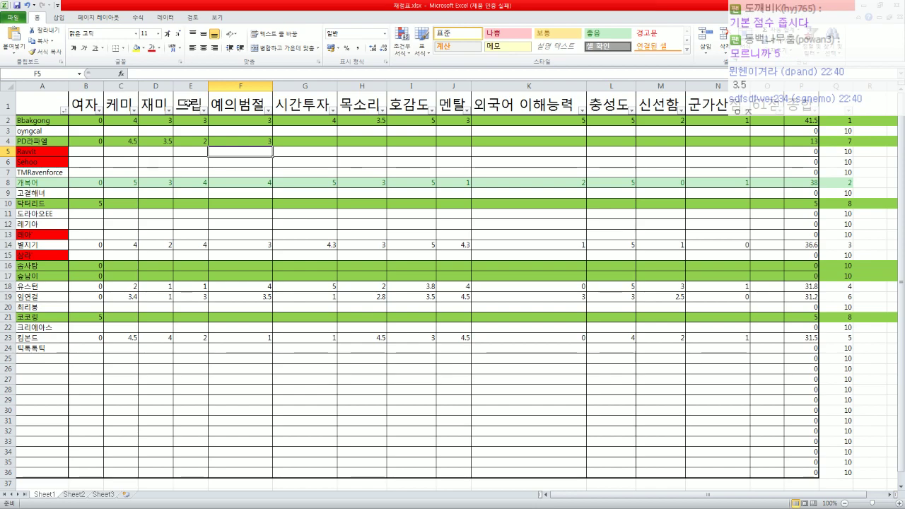
{"action": "key", "text": "Right"}
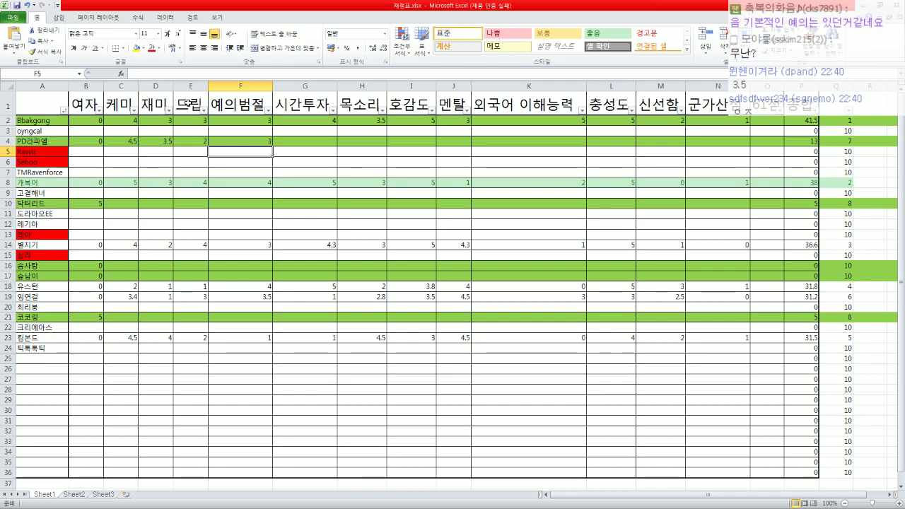
{"action": "key", "text": "Up"}
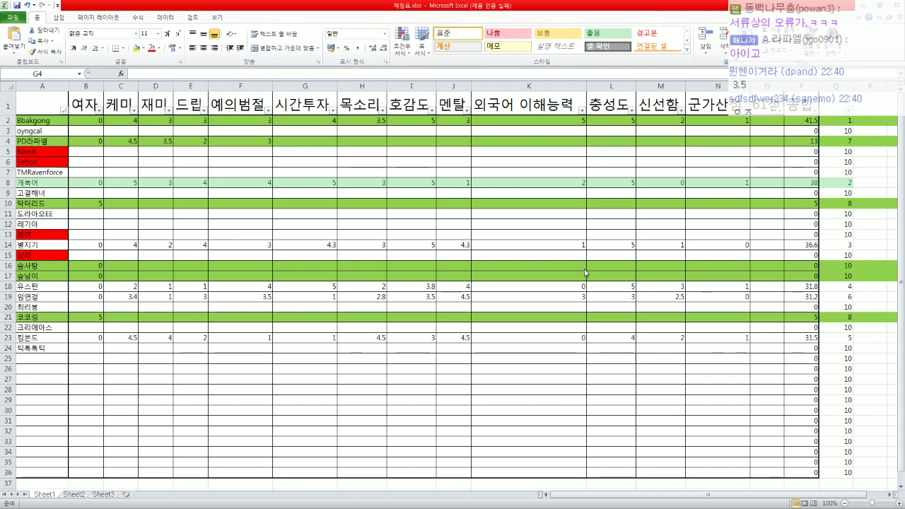
- Switch to Notepad and examine the notes about the candidate in row 4, including the remarks on temperament and voice
{"action": "left_click", "coordinate": [327, 142]}
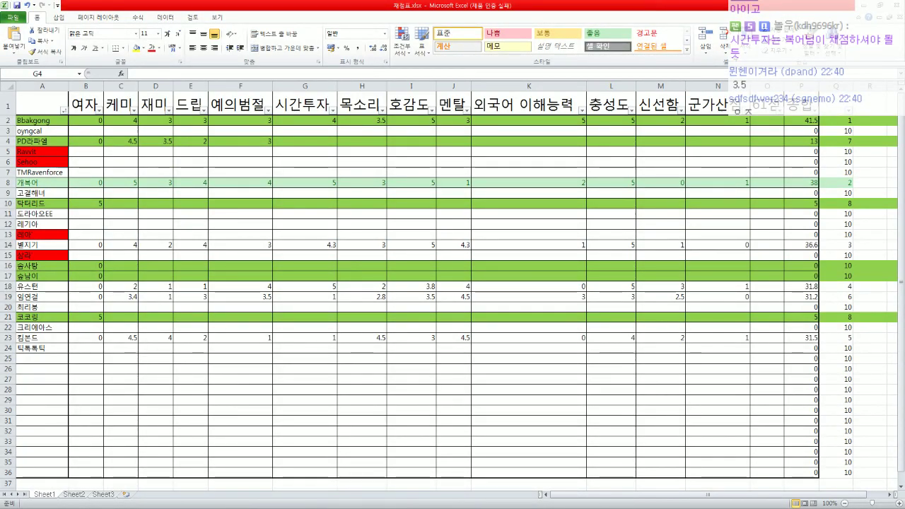
{"action": "key", "text": "alt+Tab"}
{"action": "left_click_drag", "start_coordinate": [735, 186], "coordinate": [286, 212]}
{"action": "left_click_drag", "start_coordinate": [449, 398], "coordinate": [793, 431]}
{"action": "scroll", "coordinate": [668, 374], "scroll_direction": "up", "scroll_amount": 5}
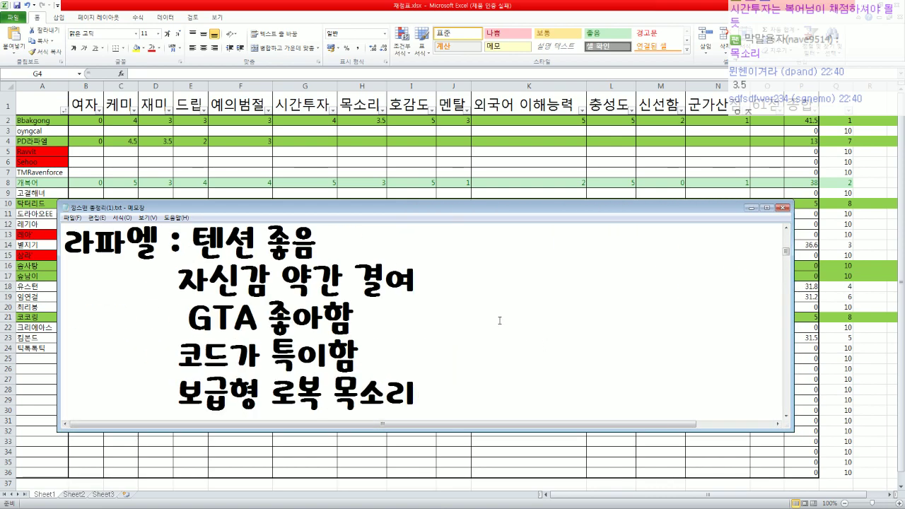
{"action": "scroll", "coordinate": [494, 319], "scroll_direction": "down", "scroll_amount": 2}
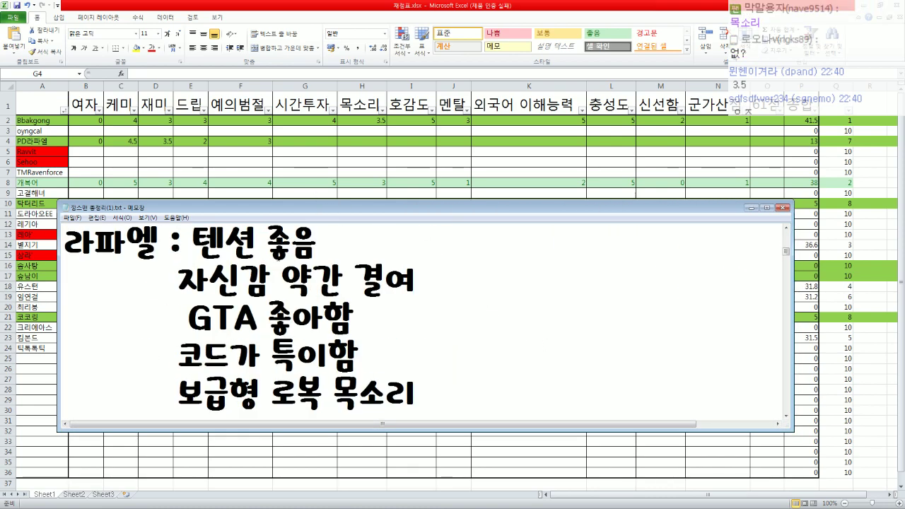
{"action": "left_click_drag", "start_coordinate": [192, 244], "coordinate": [467, 388]}
{"action": "scroll", "coordinate": [459, 342], "scroll_direction": "down", "scroll_amount": 1}
{"action": "scroll", "coordinate": [459, 343], "scroll_direction": "up", "scroll_amount": 1}
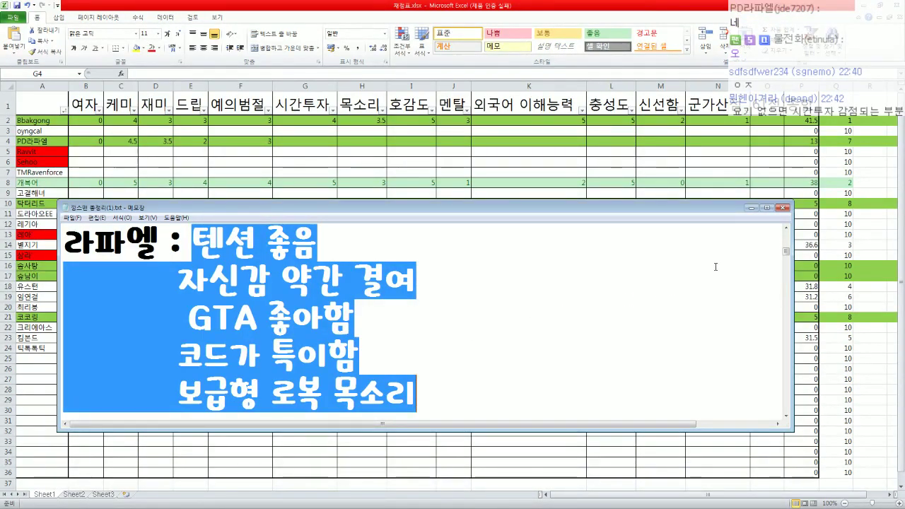
{"action": "left_click", "coordinate": [752, 207]}
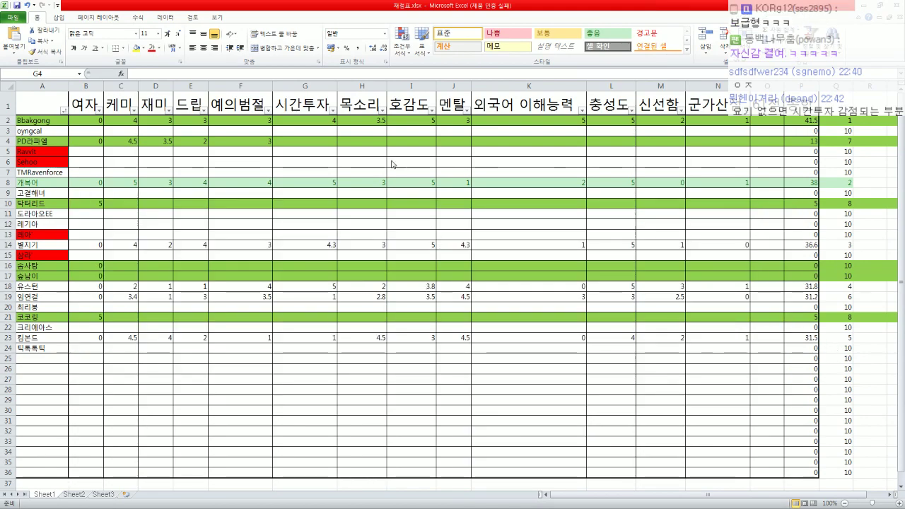
- Enter 1 in cell N4 of the 군가산 column and 5 under 시간투자 in cell G4
{"action": "left_click", "coordinate": [303, 138]}
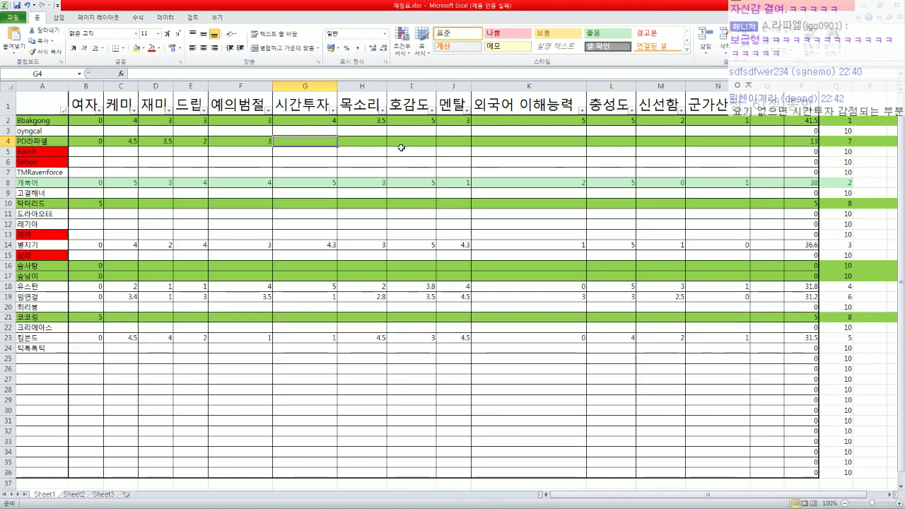
{"action": "key", "text": "alt+Tab"}
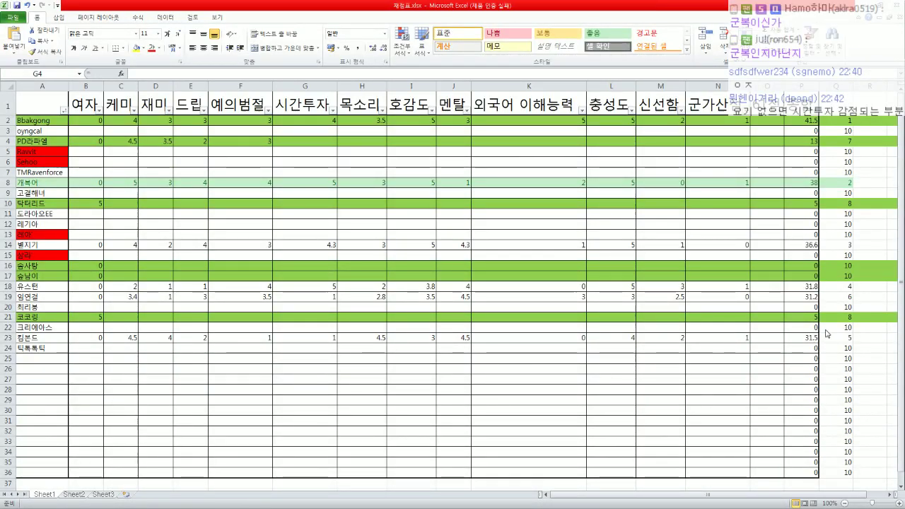
{"action": "left_click", "coordinate": [735, 143]}
{"action": "type", "text": "1"}
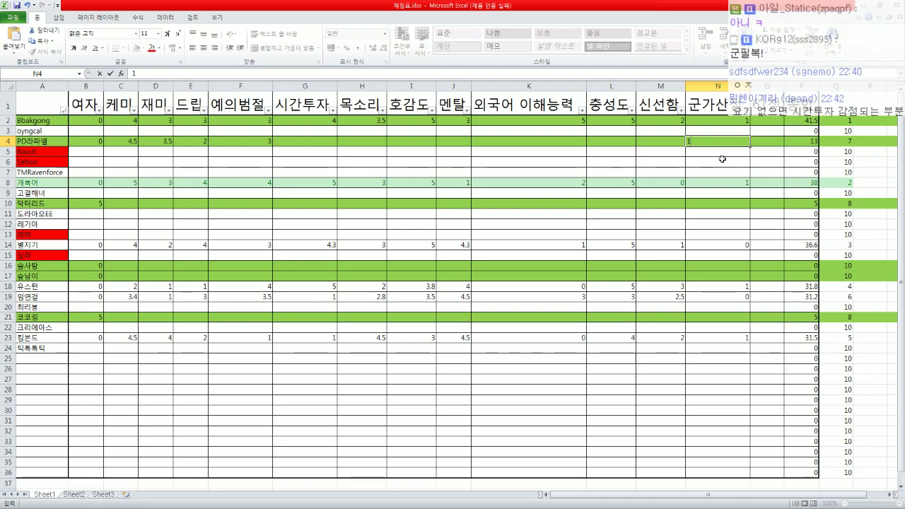
{"action": "left_click", "coordinate": [319, 142]}
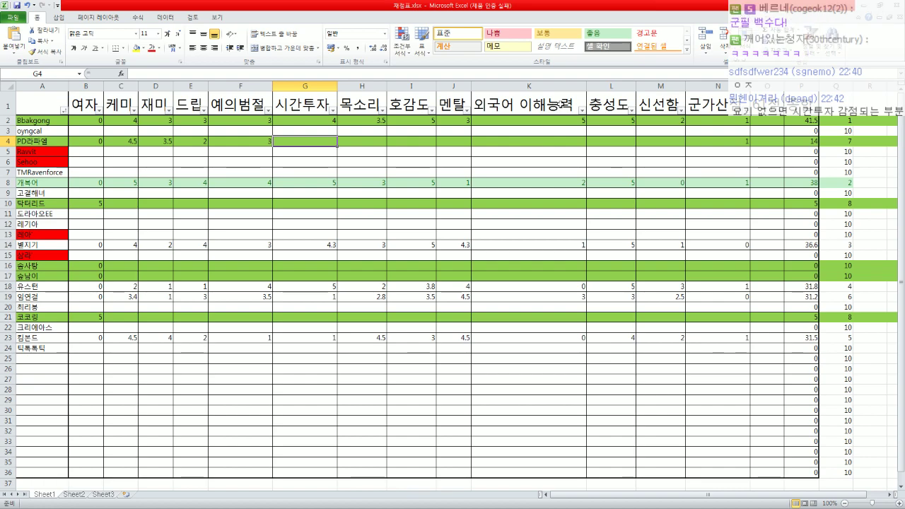
{"action": "type", "text": "5"}
{"action": "key", "text": "Return"}
{"action": "key", "text": "Up"}
{"action": "key", "text": "Up"}
{"action": "key", "text": "Up"}
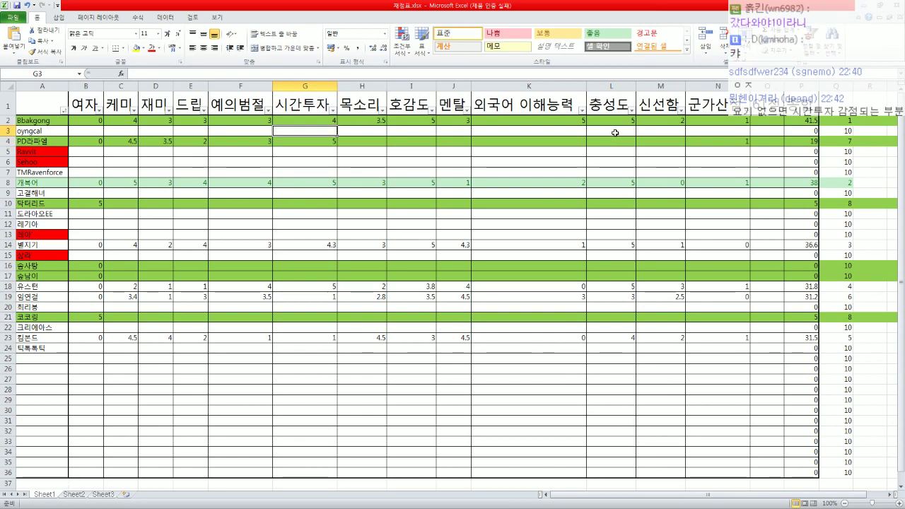
{"action": "key", "text": "Down"}
{"action": "key", "text": "Down"}
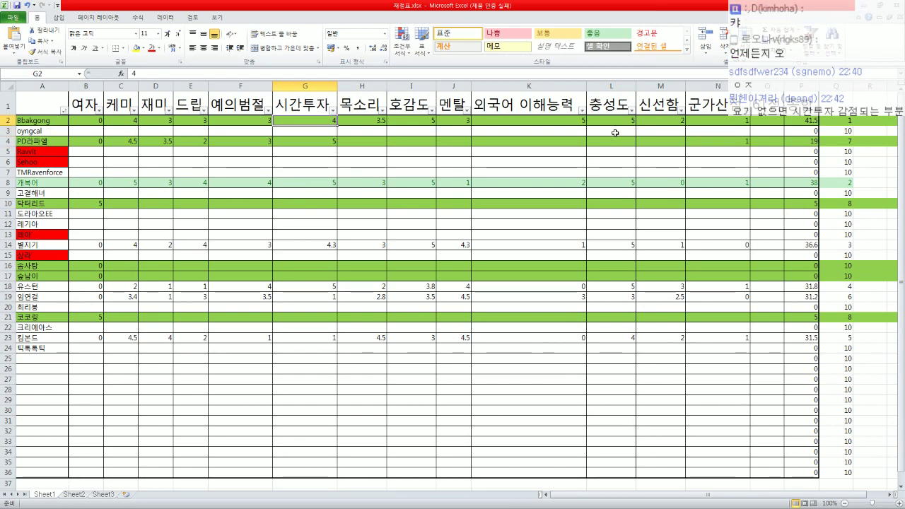
{"action": "key", "text": "Up"}
{"action": "key", "text": "Up"}
{"action": "key", "text": "Down"}
{"action": "key", "text": "Down"}
{"action": "key", "text": "Up"}
{"action": "key", "text": "Up"}
{"action": "key", "text": "Down"}
{"action": "key", "text": "Down"}
{"action": "key", "text": "Up"}
{"action": "key", "text": "Up"}
{"action": "key", "text": "Down"}
{"action": "key", "text": "Down"}
{"action": "key", "text": "Right"}
{"action": "key", "text": "Up"}
{"action": "key", "text": "Up"}
{"action": "key", "text": "Left"}
{"action": "key", "text": "Down"}
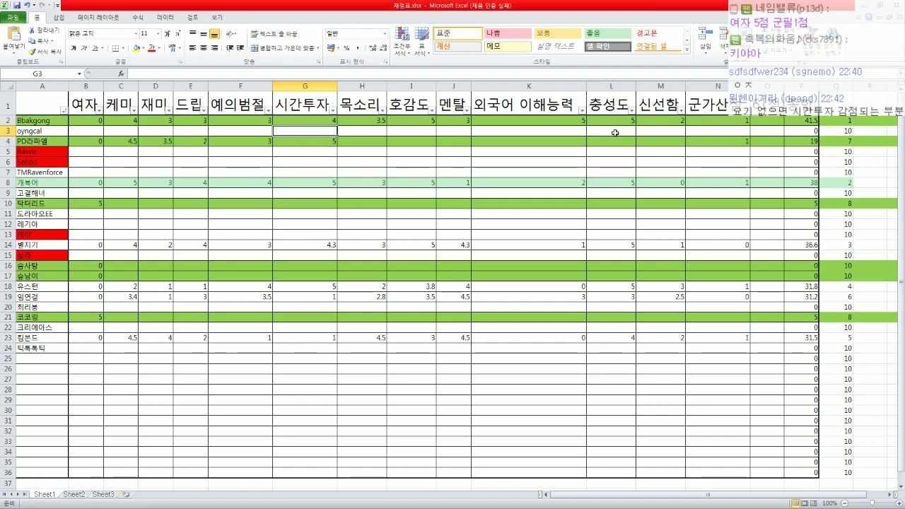
{"action": "key", "text": "Down"}
{"action": "key", "text": "Right"}
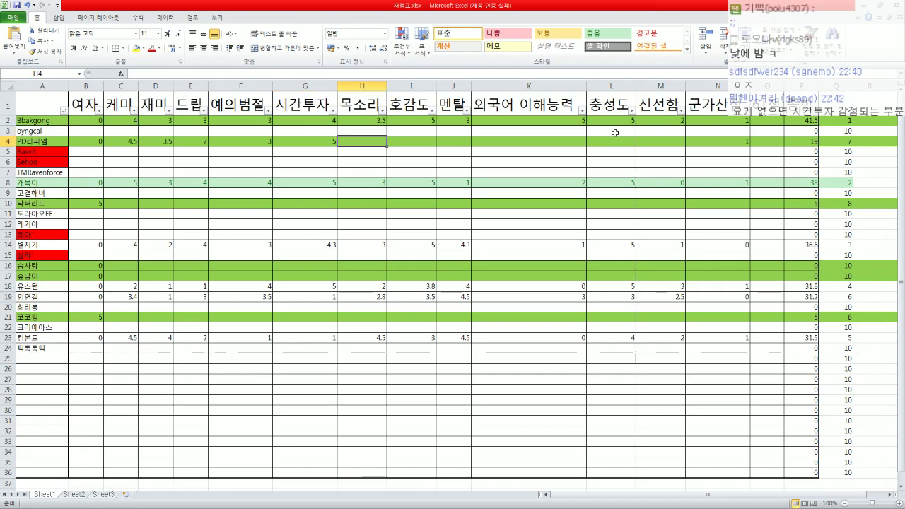
{"action": "key", "text": "Left"}
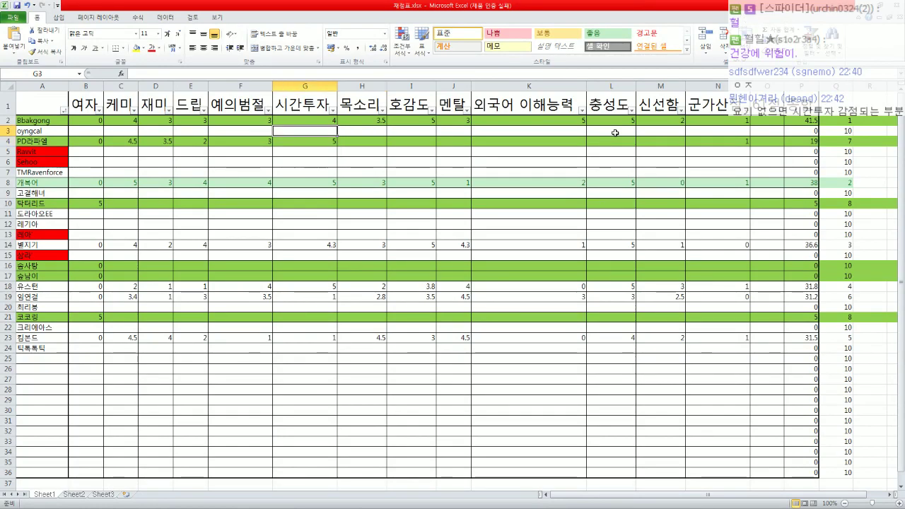
{"action": "key", "text": "Up"}
{"action": "key", "text": "Right"}
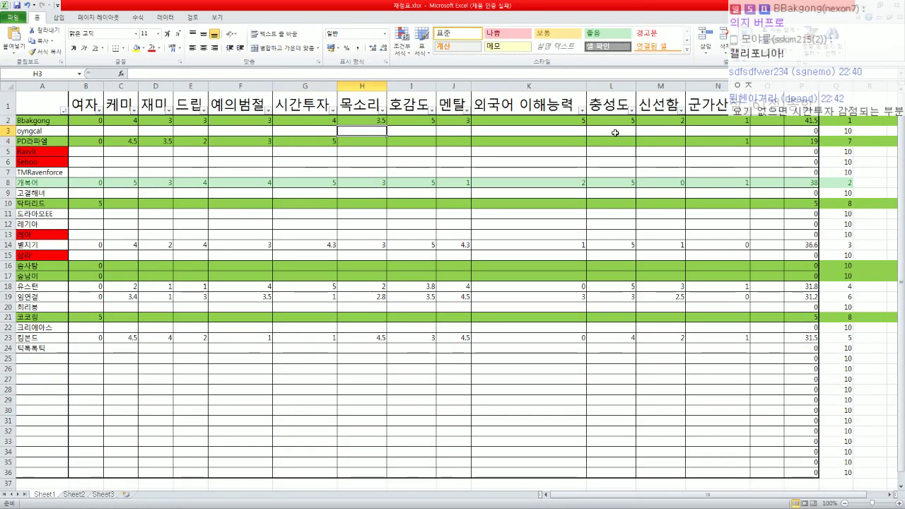
{"action": "key", "text": "Down"}
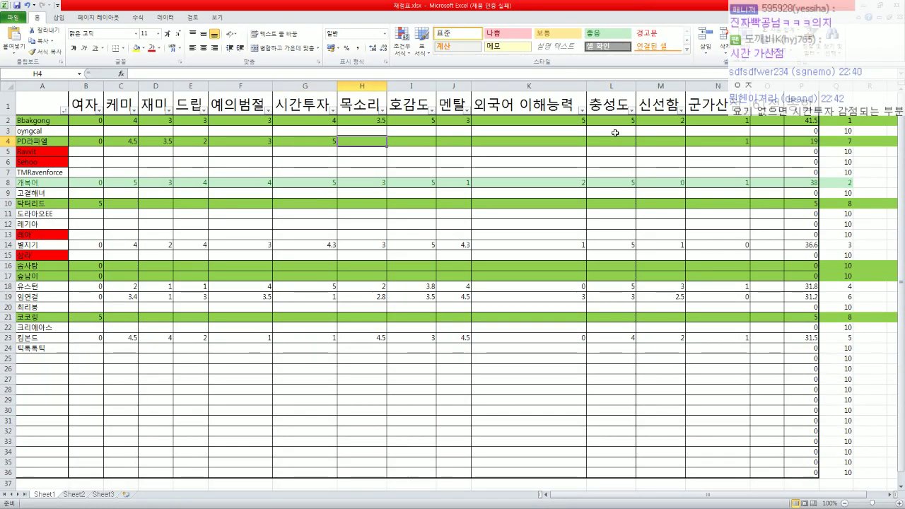
{"action": "key", "text": "Right"}
{"action": "key", "text": "Up"}
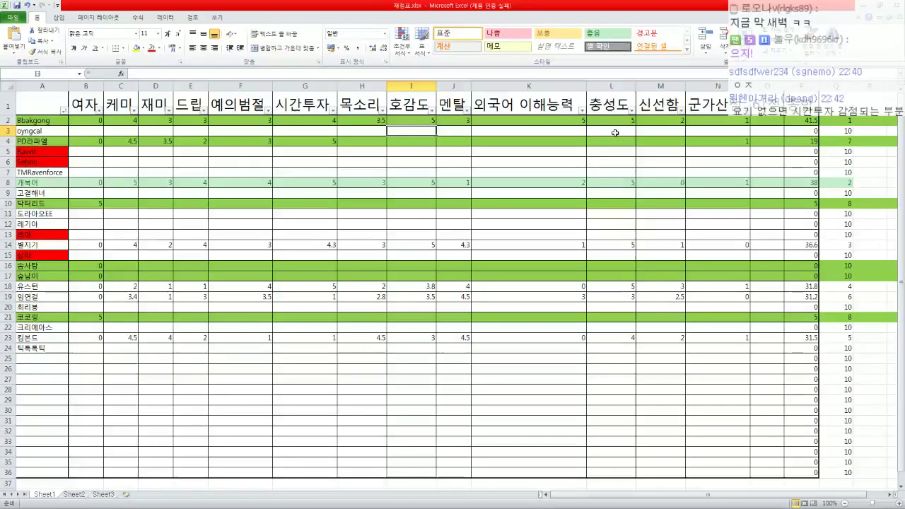
{"action": "key", "text": "Up"}
{"action": "key", "text": "Right"}
{"action": "key", "text": "Right"}
{"action": "key", "text": "Up"}
{"action": "key", "text": "Left"}
{"action": "key", "text": "Left"}
{"action": "key", "text": "Down"}
{"action": "key", "text": "Down"}
{"action": "key", "text": "Left"}
{"action": "key", "text": "Down"}
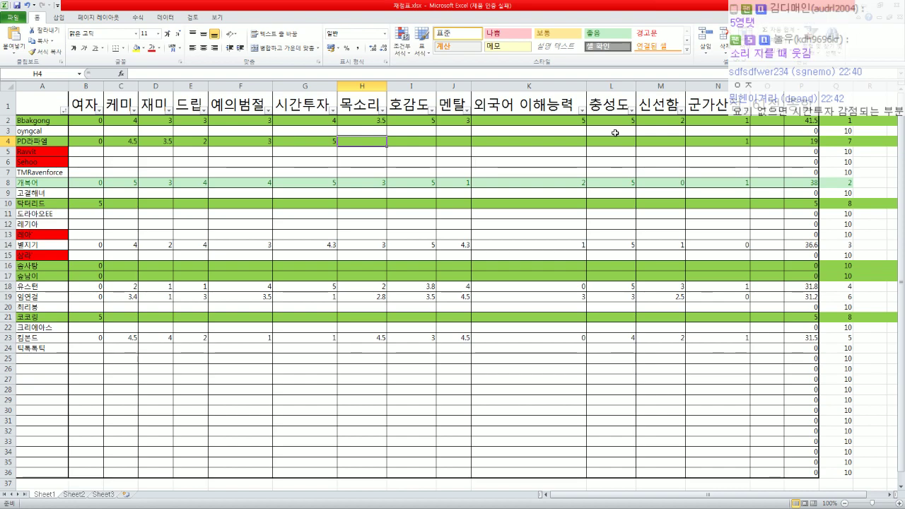
- Enter 5 under 목소리 in cell H4 for the candidate in row 4
{"action": "type", "text": "5"}
{"action": "key", "text": "Return"}
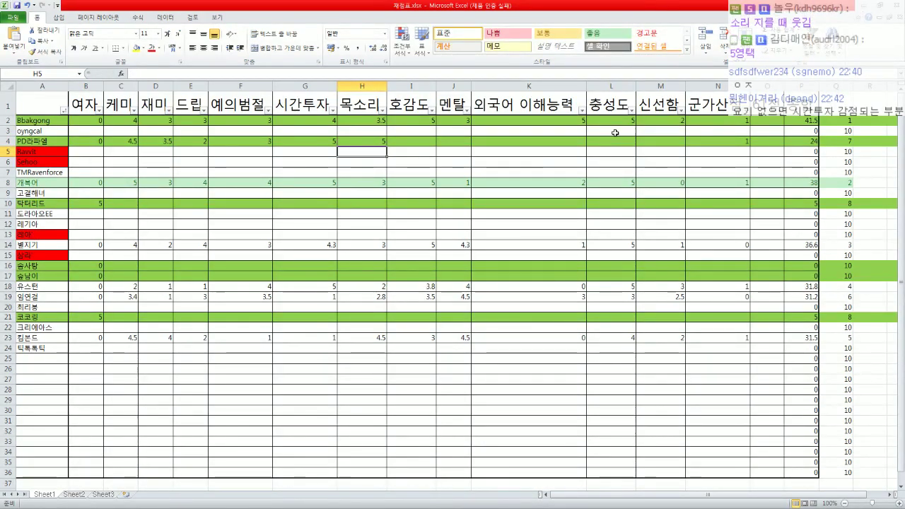
{"action": "key", "text": "Right"}
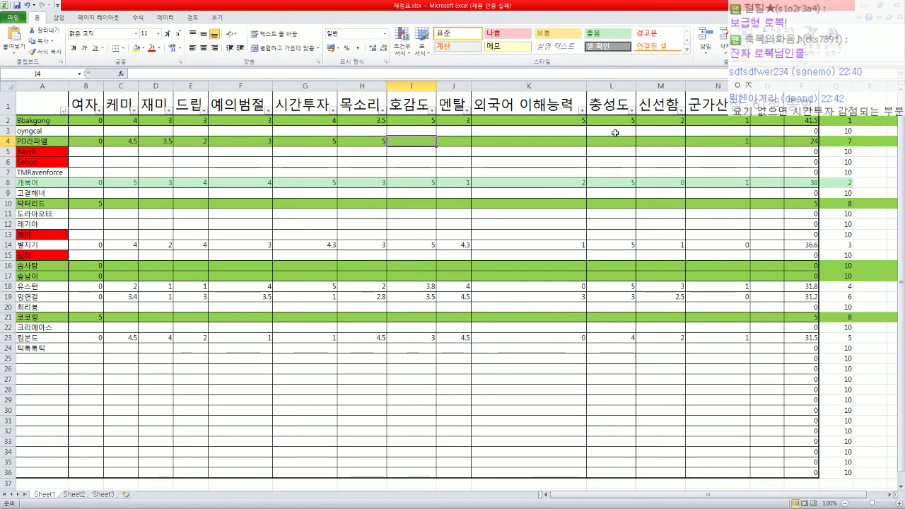
{"action": "key", "text": "Up"}
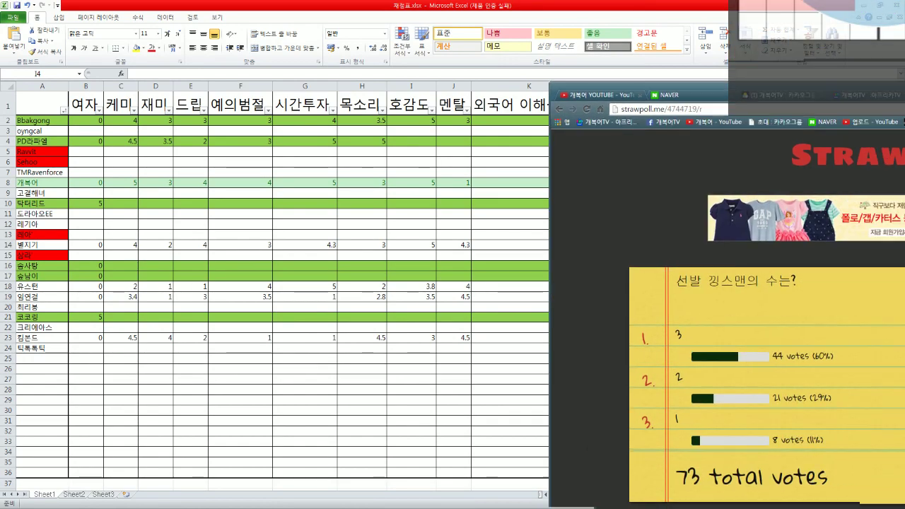
- Examine the Straw Poll voting results in the browser and return to the Excel score sheet
{"action": "left_click_drag", "start_coordinate": [904, 49], "coordinate": [762, 48]}
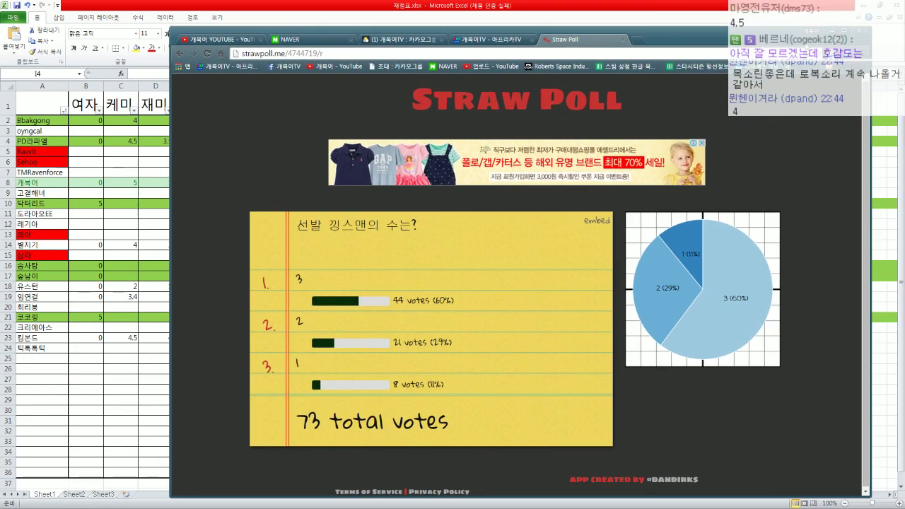
{"action": "key", "text": "alt+Tab"}
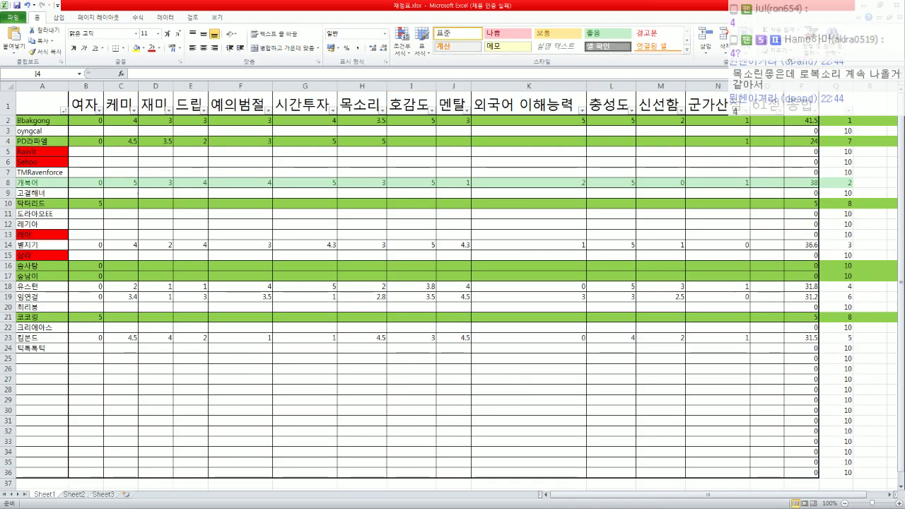
- Enter 3.7 under 호감도 in cell I4 for the row 4 candidate
{"action": "left_click", "coordinate": [426, 144]}
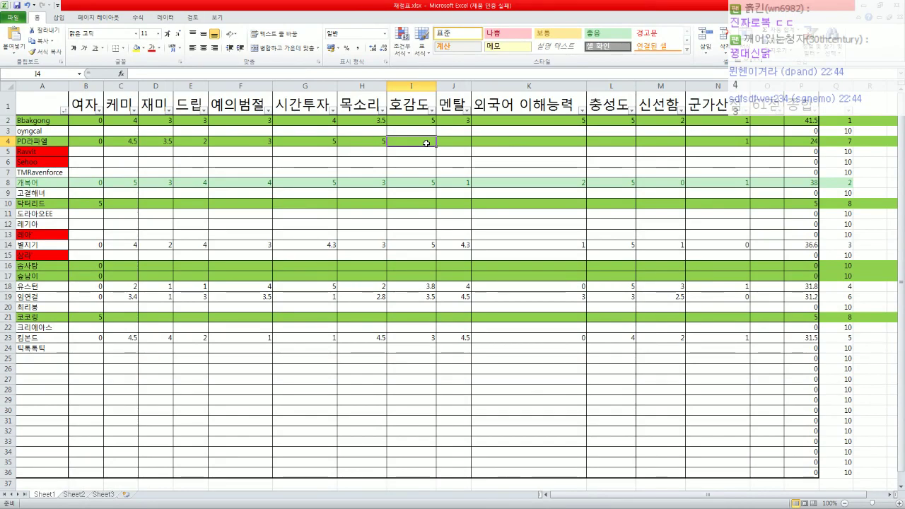
{"action": "type", "text": "3"}
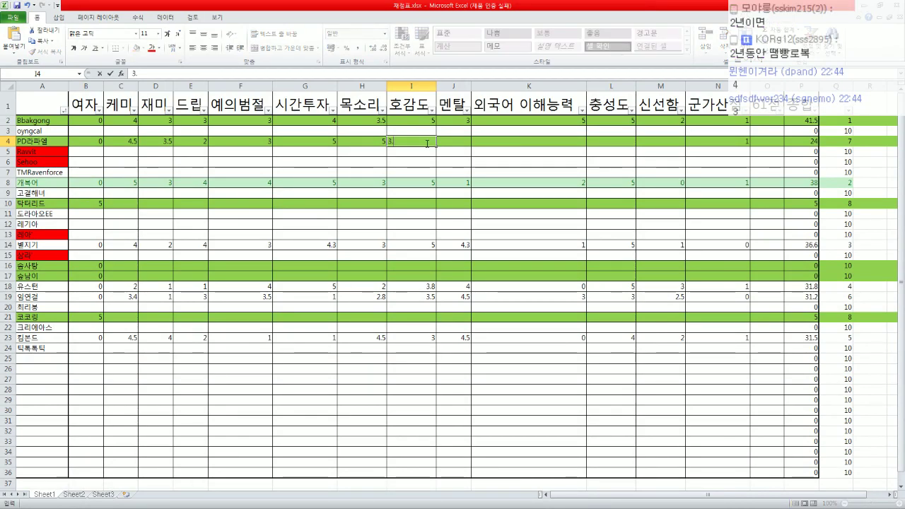
{"action": "type", "text": "."}
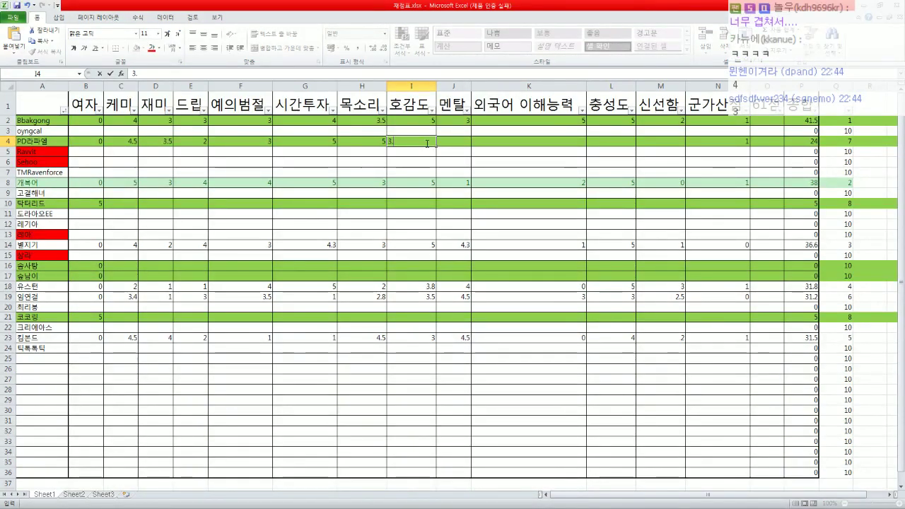
{"action": "type", "text": "7"}
{"action": "key", "text": "Return"}
{"action": "key", "text": "Right"}
{"action": "key", "text": "Right"}
{"action": "key", "text": "Up"}
{"action": "key", "text": "Left"}
{"action": "key", "text": "Left"}
{"action": "key", "text": "Left"}
{"action": "key", "text": "Left"}
{"action": "key", "text": "Left"}
{"action": "key", "text": "Left"}
{"action": "key", "text": "Left"}
{"action": "key", "text": "Left"}
{"action": "key", "text": "Left"}
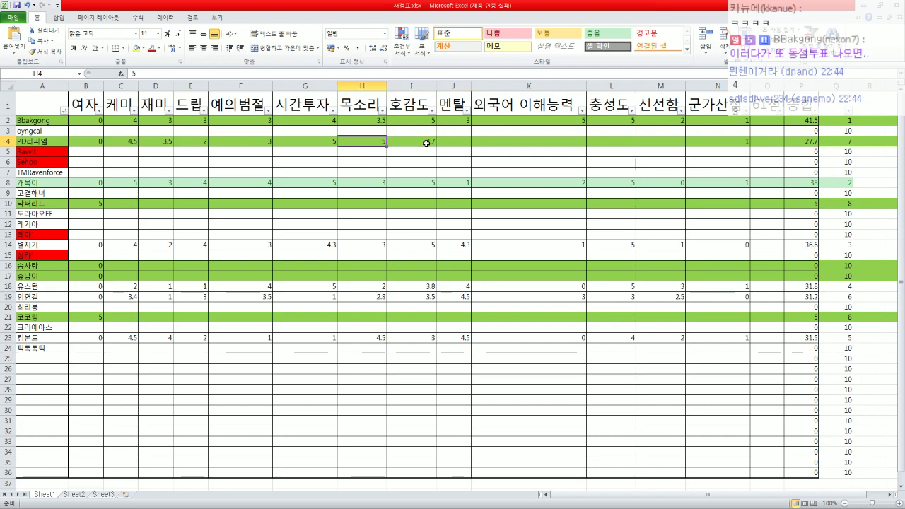
{"action": "key", "text": "Right"}
{"action": "key", "text": "Right"}
{"action": "key", "text": "Right"}
{"action": "key", "text": "Right"}
{"action": "key", "text": "Right"}
{"action": "key", "text": "Right"}
{"action": "key", "text": "Right"}
{"action": "key", "text": "Right"}
{"action": "key", "text": "Right"}
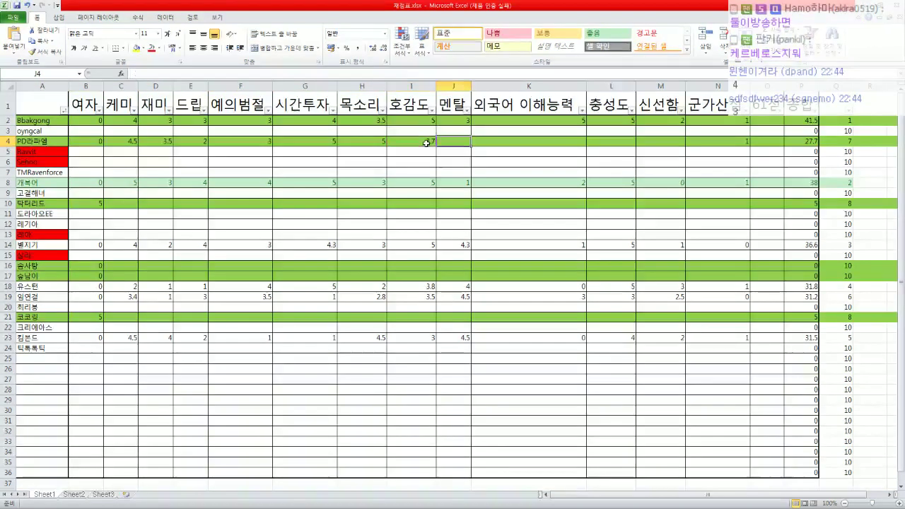
{"action": "key", "text": "Left"}
{"action": "key", "text": "Down"}
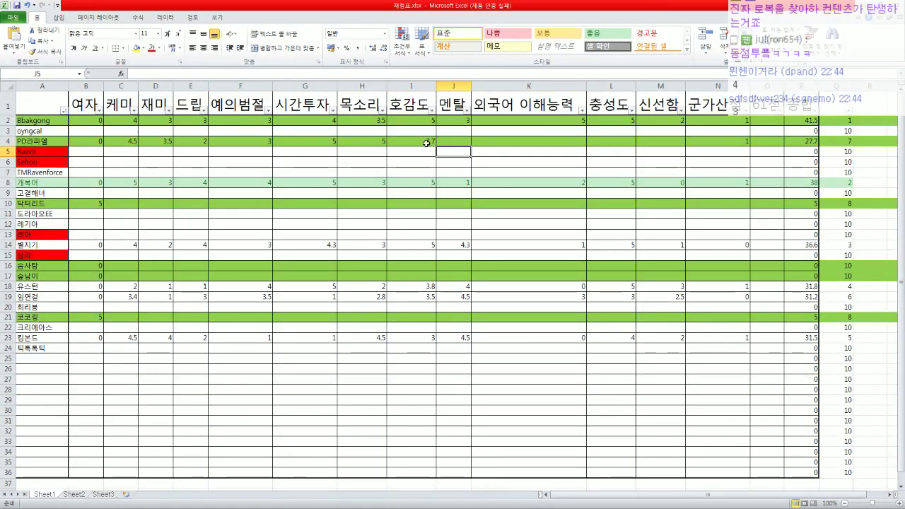
{"action": "key", "text": "Up"}
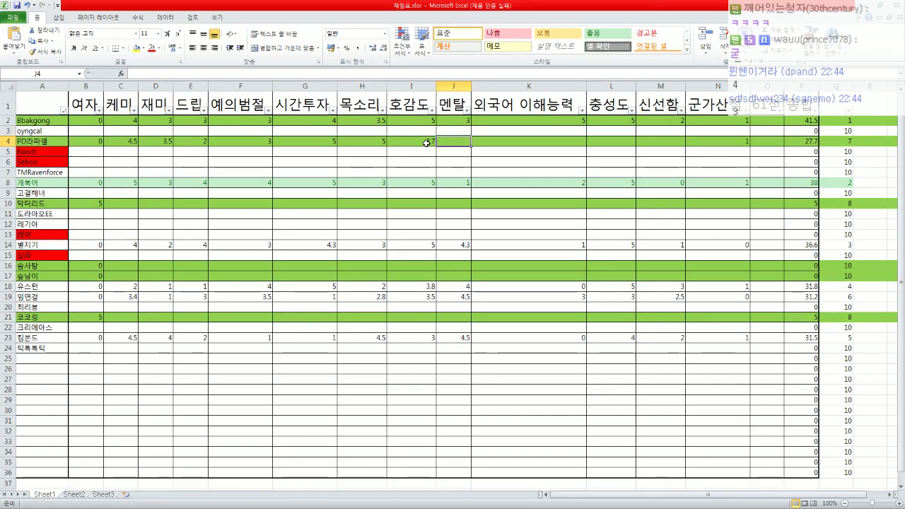
{"action": "key", "text": "Left"}
{"action": "key", "text": "Up"}
{"action": "key", "text": "Down"}
{"action": "key", "text": "Down"}
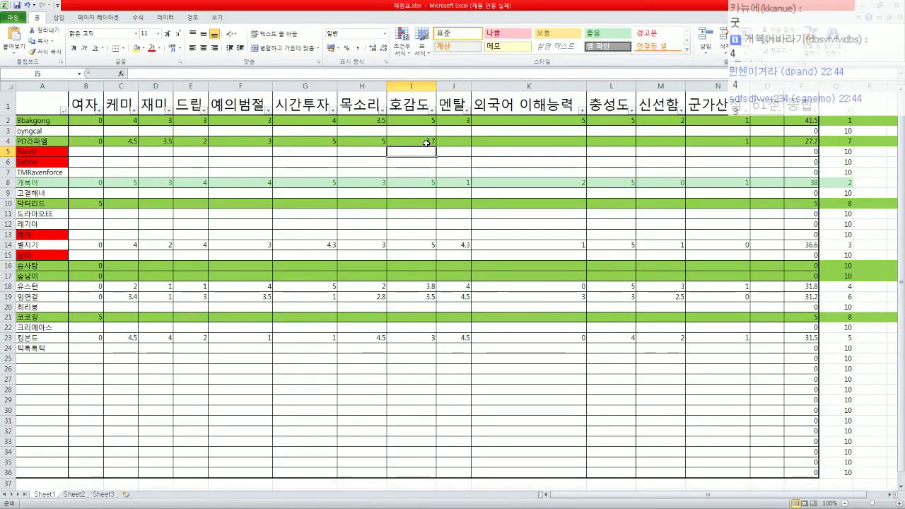
- Enter 4 under 멘탈 in cell J4 for the row 4 candidate
{"action": "key", "text": "Right"}
{"action": "key", "text": "Right"}
{"action": "key", "text": "Up"}
{"action": "key", "text": "Left"}
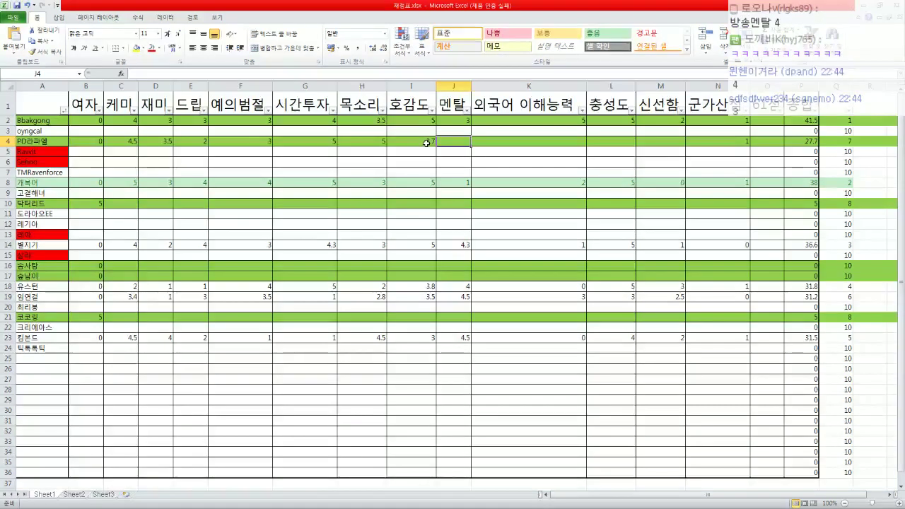
{"action": "type", "text": "4"}
{"action": "key", "text": "Return"}
{"action": "key", "text": "Up"}
{"action": "key", "text": "Right"}
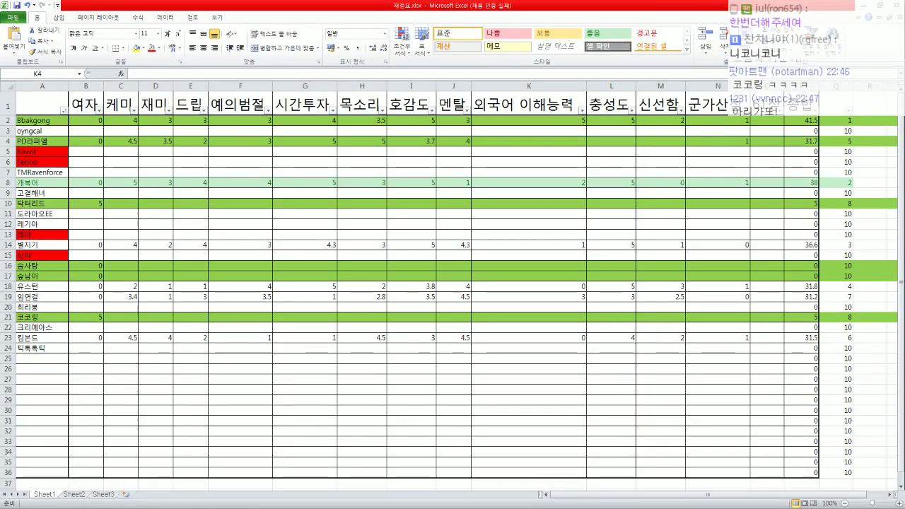
- Enter 2 under 외국어 이해능력 in cell K4 for the row 4 candidate
{"action": "left_click", "coordinate": [576, 142]}
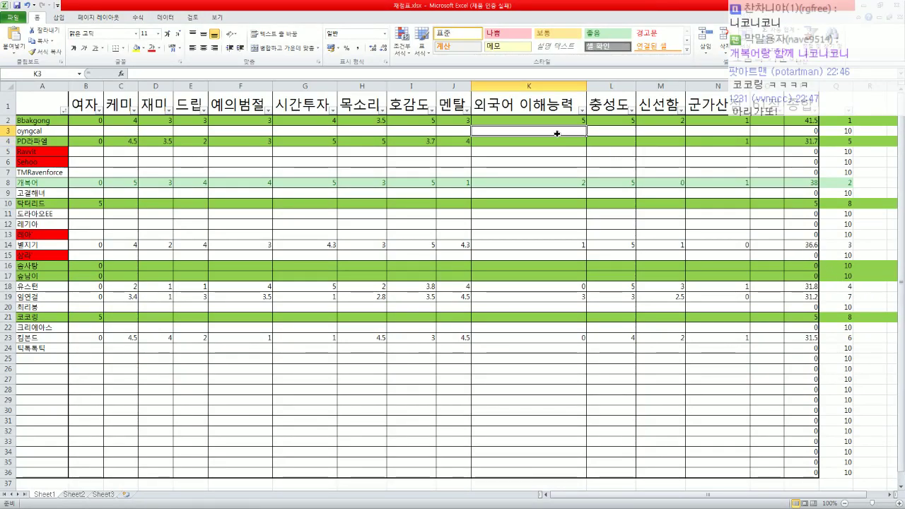
{"action": "type", "text": "2"}
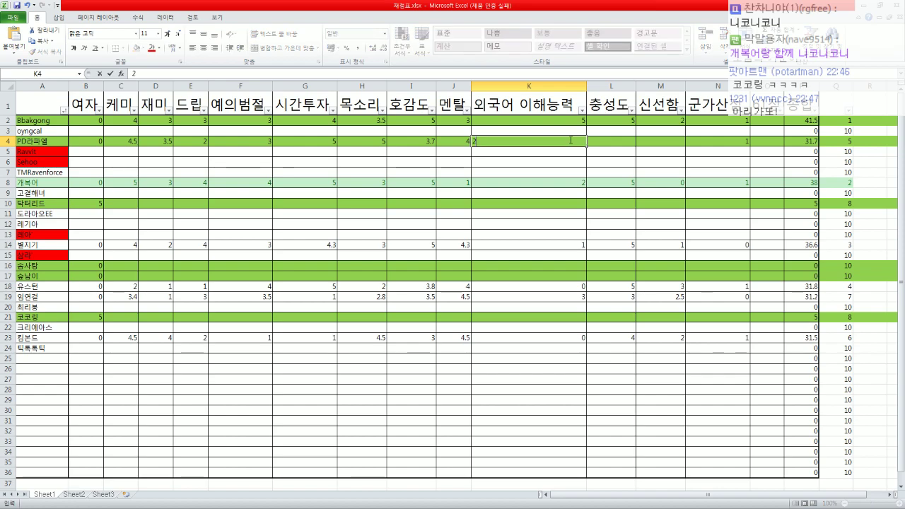
{"action": "key", "text": "Return"}
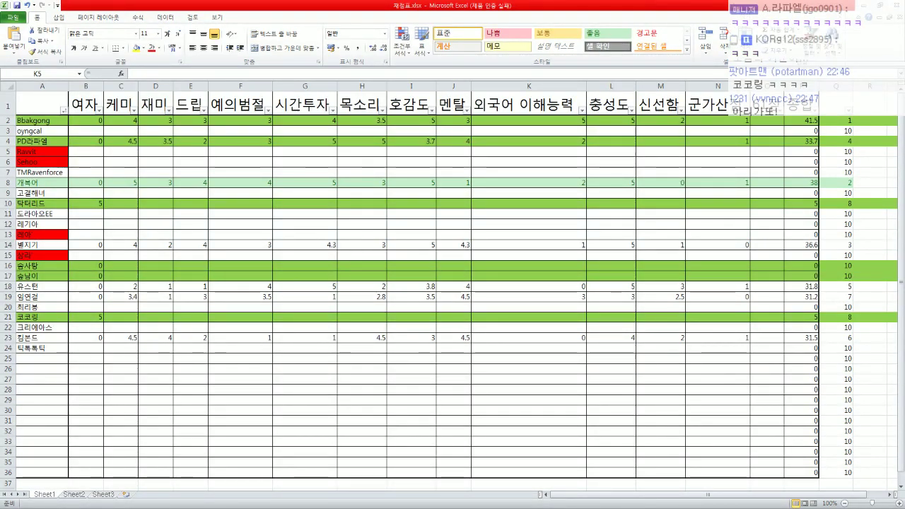
- Change the 외국어 이해능력 score in cell K4 to 1
{"action": "left_click", "coordinate": [618, 150]}
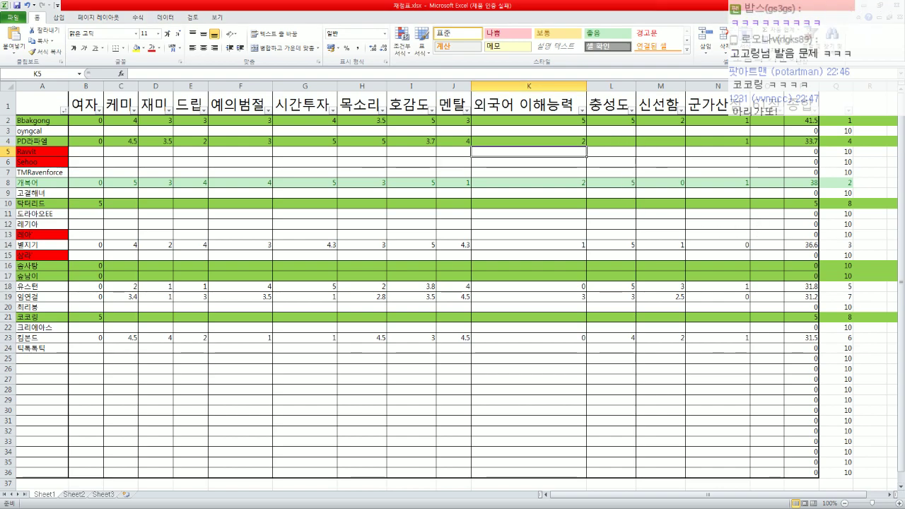
{"action": "key", "text": "alt+Tab"}
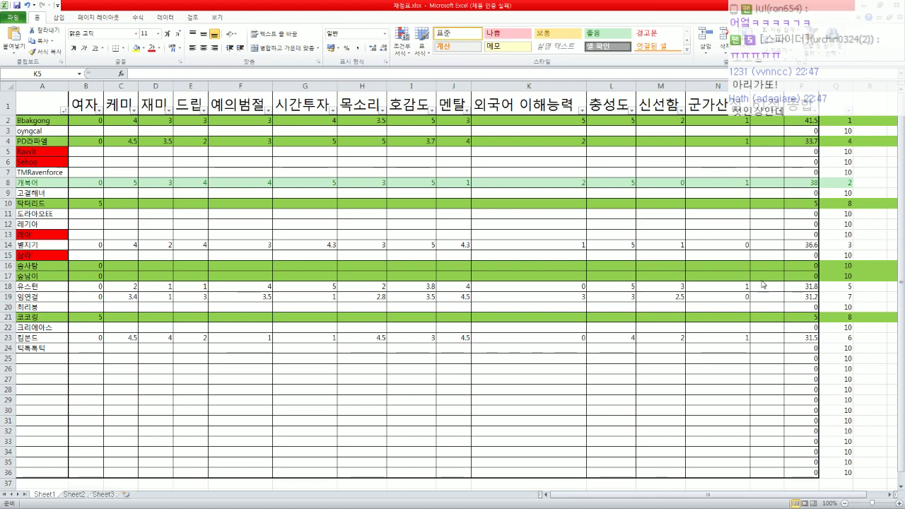
{"action": "left_click", "coordinate": [627, 144]}
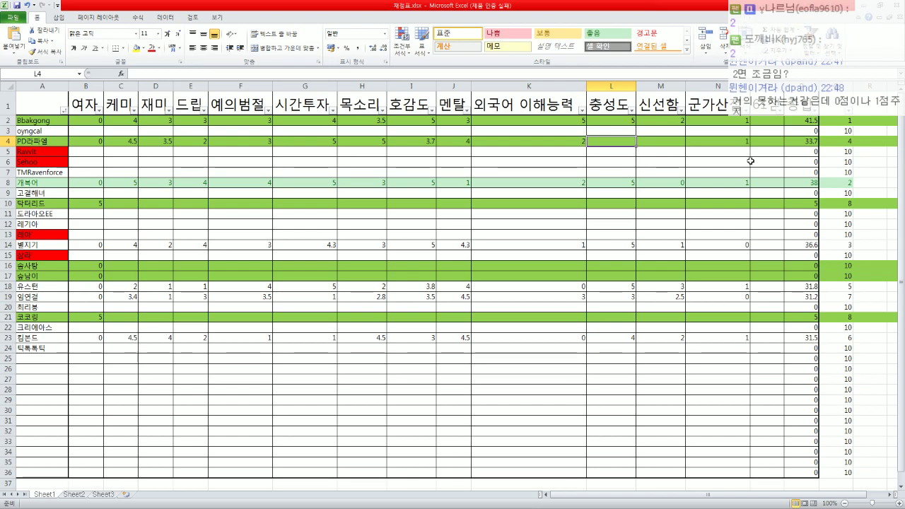
{"action": "key", "text": "Left"}
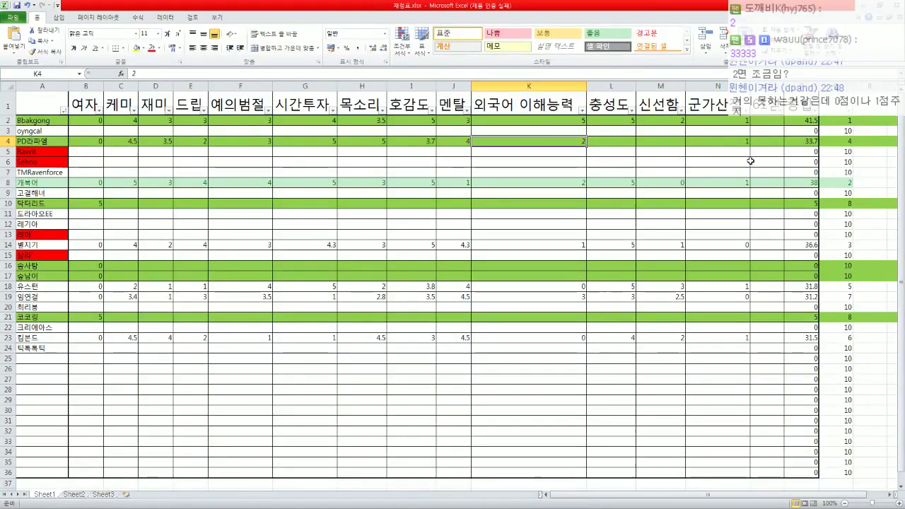
{"action": "type", "text": "1"}
{"action": "key", "text": "Return"}
{"action": "key", "text": "Up"}
{"action": "key", "text": "Right"}
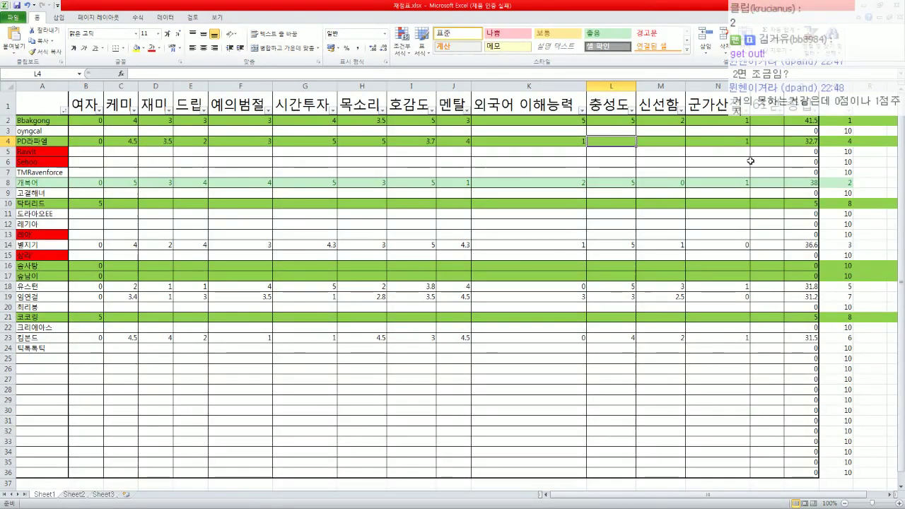
- Enter 2 under 충성도 in cell L4 and 2.5 under 신선함 in cell M4
{"action": "type", "text": "2"}
{"action": "key", "text": "Tab"}
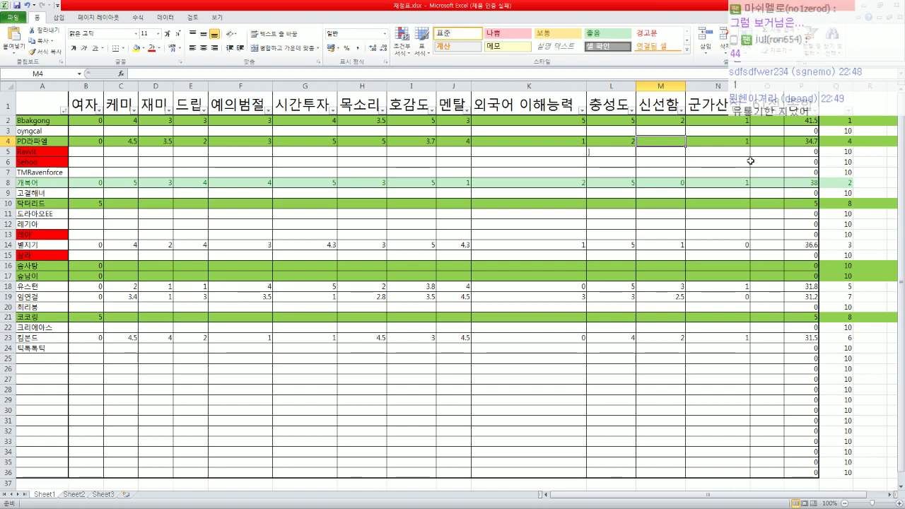
{"action": "key", "text": "Down"}
{"action": "key", "text": "Down"}
{"action": "key", "text": "Down"}
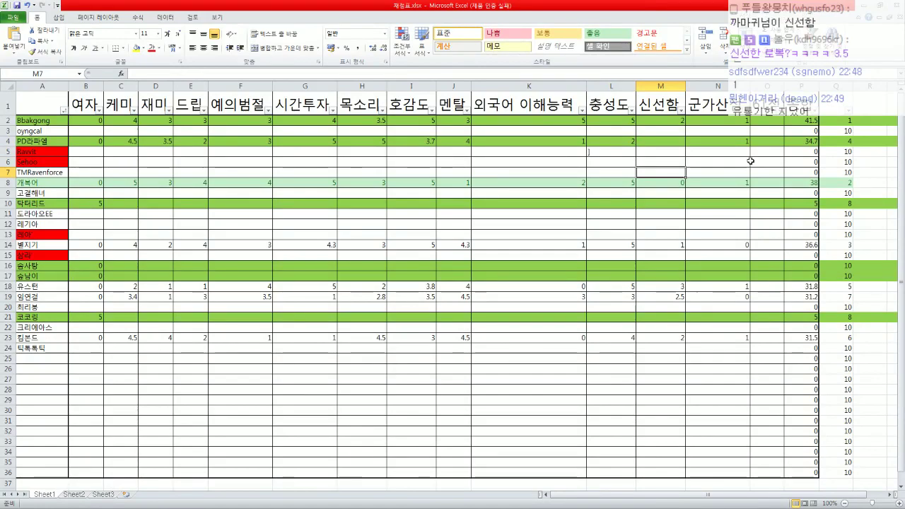
{"action": "key", "text": "Down"}
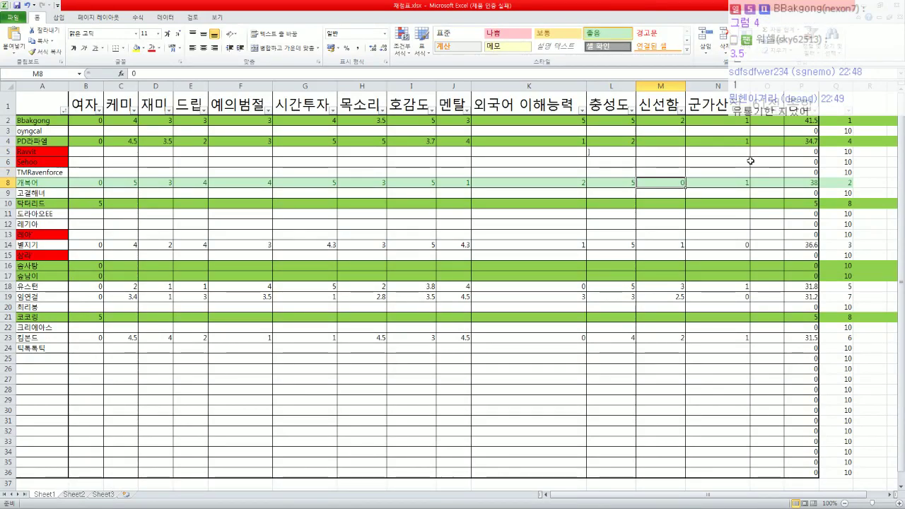
{"action": "key", "text": "Up"}
{"action": "key", "text": "Up"}
{"action": "key", "text": "Up"}
{"action": "key", "text": "Up"}
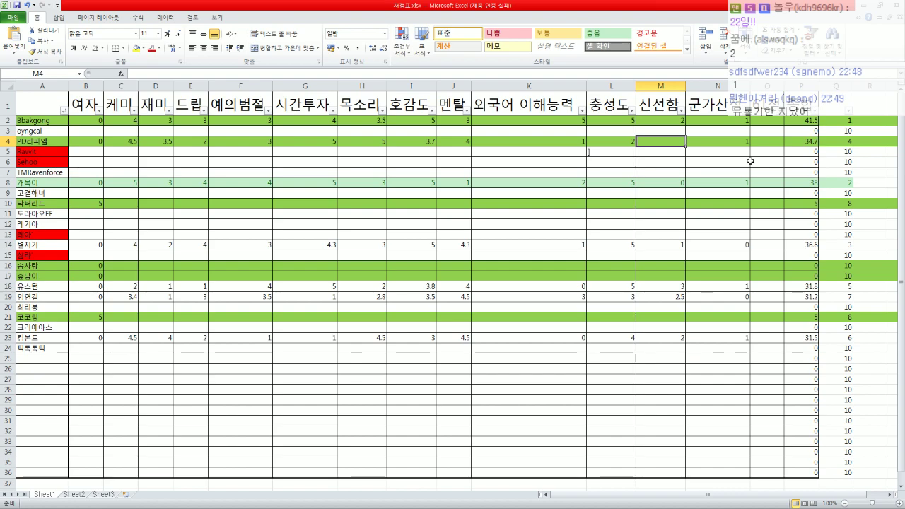
{"action": "type", "text": "25"}
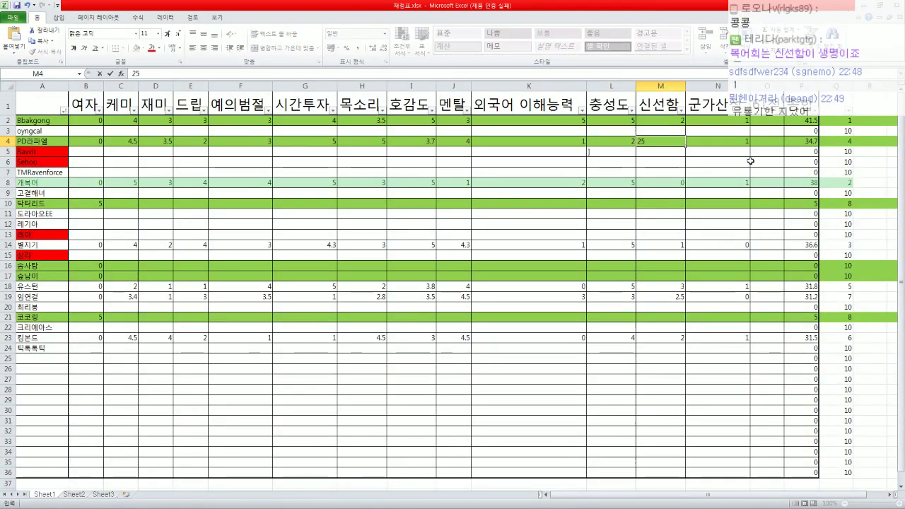
{"action": "type", "text": "5"}
{"action": "key", "text": "Tab"}
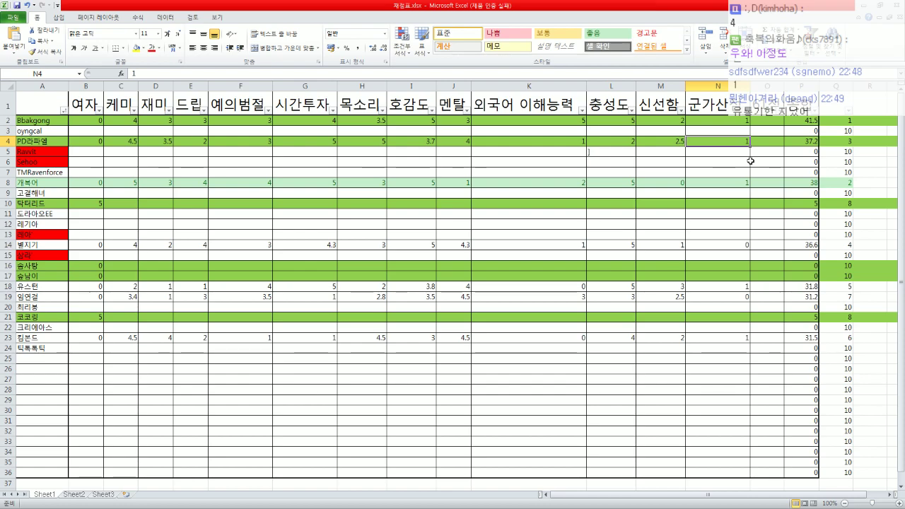
{"action": "key", "text": "Right"}
{"action": "key", "text": "Right"}
{"action": "key", "text": "Right"}
{"action": "key", "text": "Right"}
{"action": "key", "text": "Left"}
{"action": "key", "text": "Left"}
{"action": "key", "text": "Down"}
{"action": "key", "text": "Left"}
{"action": "key", "text": "Left"}
{"action": "key", "text": "Left"}
{"action": "key", "text": "Left"}
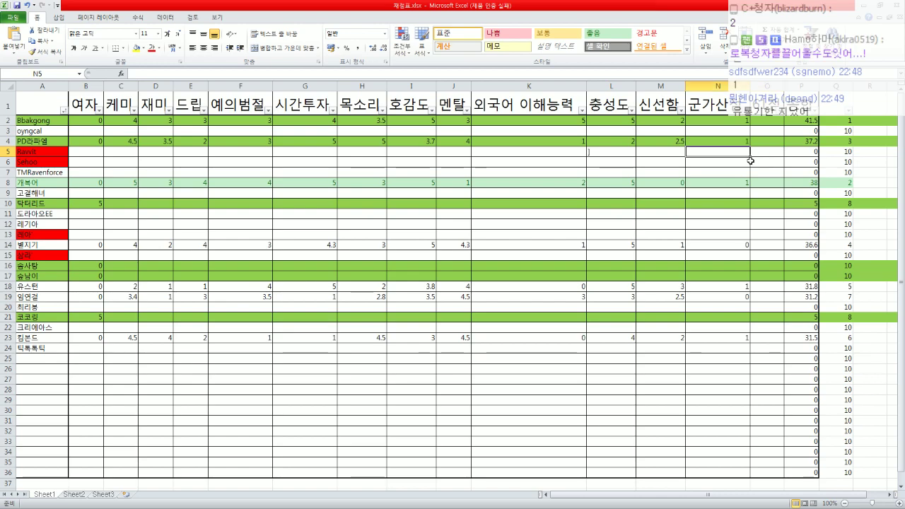
{"action": "key", "text": "Left"}
{"action": "key", "text": "Left"}
{"action": "key", "text": "Left"}
{"action": "key", "text": "Left"}
{"action": "key", "text": "Left"}
{"action": "key", "text": "Left"}
{"action": "key", "text": "Left"}
{"action": "key", "text": "Left"}
{"action": "key", "text": "Left"}
{"action": "key", "text": "Left"}
{"action": "key", "text": "Down"}
{"action": "key", "text": "Right"}
{"action": "key", "text": "Right"}
{"action": "key", "text": "Right"}
{"action": "key", "text": "Right"}
{"action": "key", "text": "Right"}
{"action": "key", "text": "Right"}
{"action": "key", "text": "Right"}
{"action": "key", "text": "Right"}
{"action": "key", "text": "Right"}
{"action": "key", "text": "Right"}
{"action": "key", "text": "Right"}
{"action": "key", "text": "Right"}
{"action": "key", "text": "Right"}
{"action": "key", "text": "Right"}
{"action": "key", "text": "Right"}
{"action": "key", "text": "Right"}
{"action": "key", "text": "Left"}
{"action": "key", "text": "Left"}
{"action": "key", "text": "Left"}
{"action": "key", "text": "Left"}
{"action": "key", "text": "Left"}
{"action": "key", "text": "Left"}
{"action": "key", "text": "Left"}
{"action": "key", "text": "Left"}
{"action": "key", "text": "Left"}
{"action": "key", "text": "Left"}
{"action": "key", "text": "Left"}
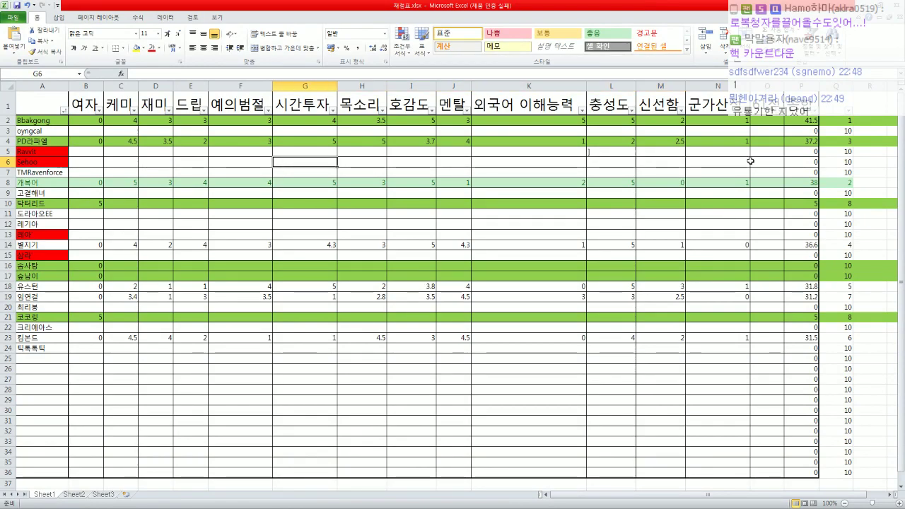
- Enter 2.5 under both 케미 in cell C10 and 재미 in cell D10 for the row 10 candidate
{"action": "key", "text": "Left"}
{"action": "key", "text": "Left"}
{"action": "key", "text": "Left"}
{"action": "key", "text": "Left"}
{"action": "key", "text": "Left"}
{"action": "key", "text": "Down"}
{"action": "key", "text": "Down"}
{"action": "key", "text": "Down"}
{"action": "key", "text": "Down"}
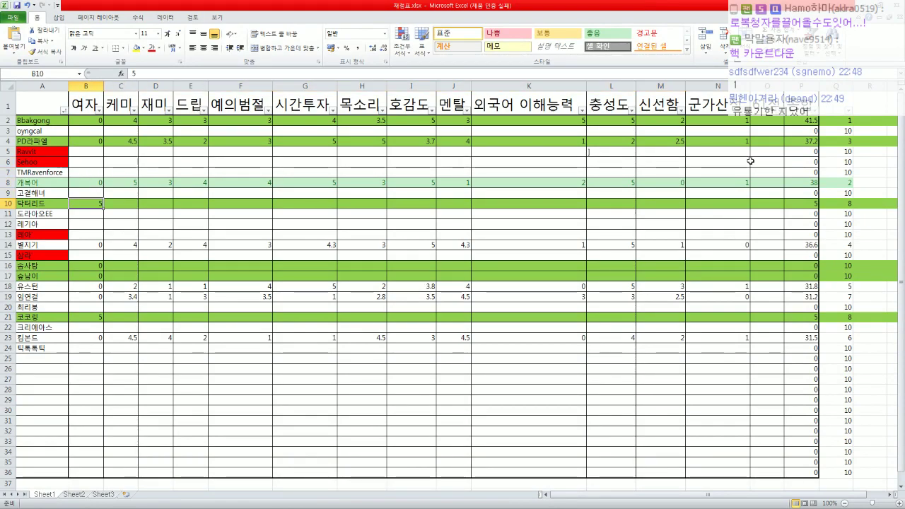
{"action": "key", "text": "Right"}
{"action": "key", "text": "Right"}
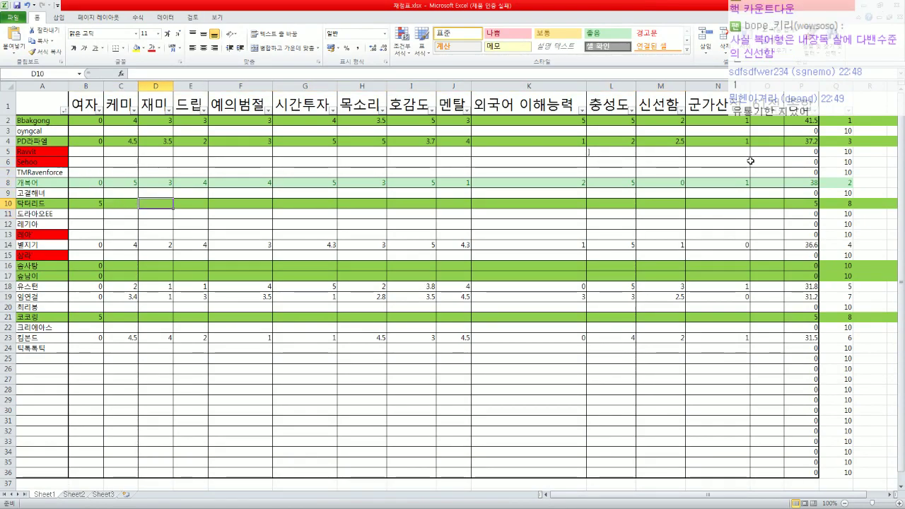
{"action": "key", "text": "Left"}
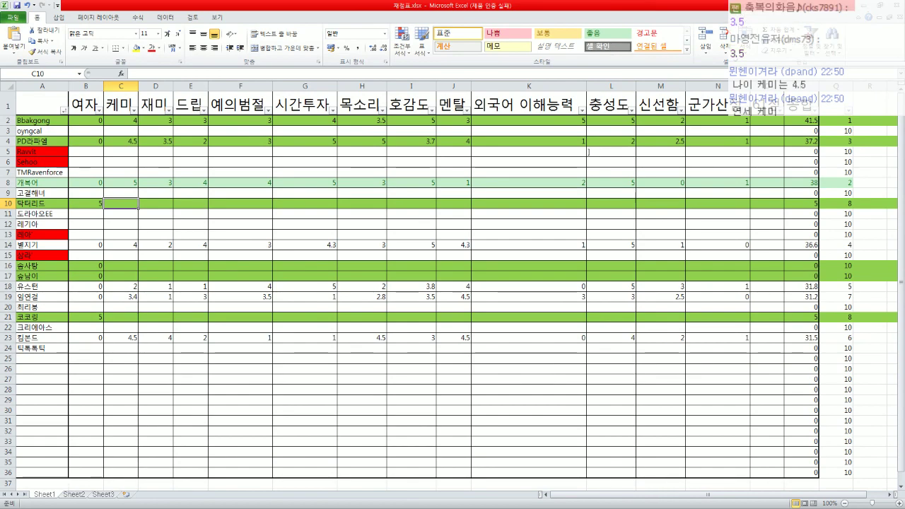
{"action": "type", "text": "2.5"}
{"action": "key", "text": "Tab"}
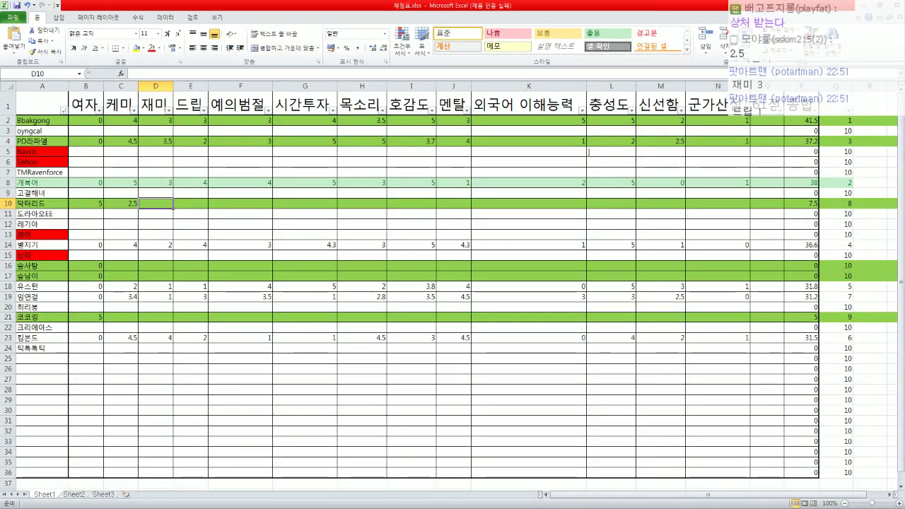
{"action": "type", "text": "2.5"}
{"action": "key", "text": "Return"}
- Enter 3.5 under 드립 in cell E10 for the row 10 candidate
{"action": "left_click", "coordinate": [190, 213]}
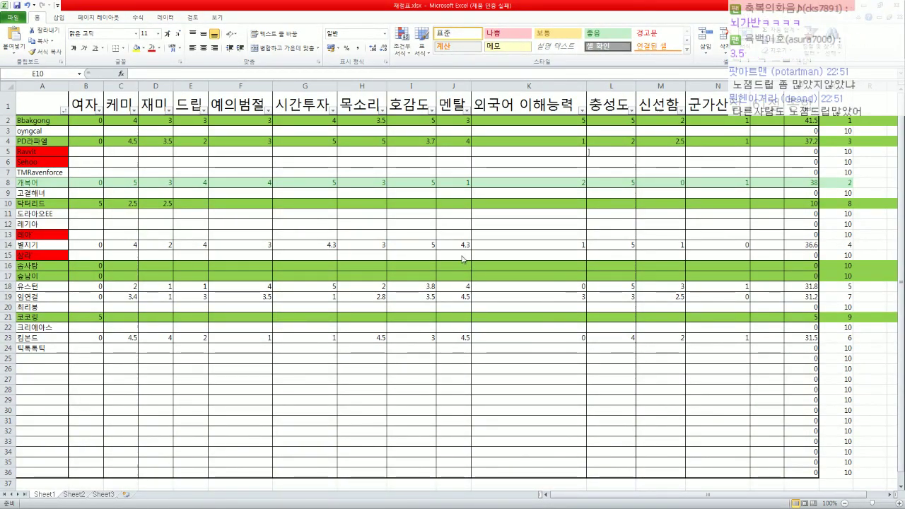
{"action": "left_click", "coordinate": [198, 201]}
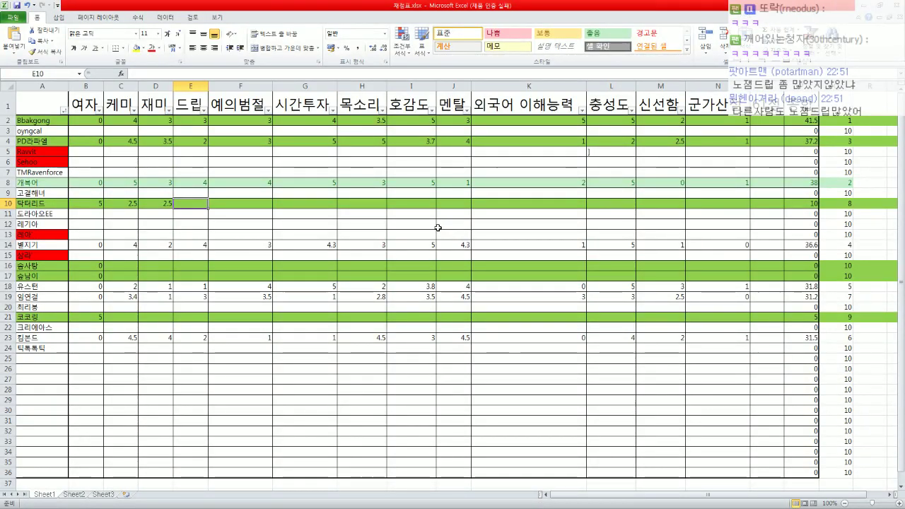
{"action": "type", "text": "3"}
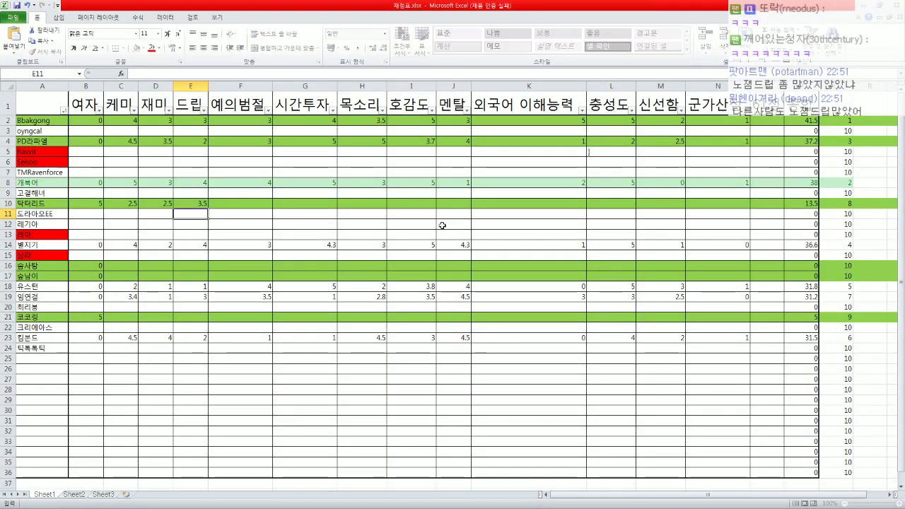
{"action": "type", "text": ".5"}
{"action": "key", "text": "Tab"}
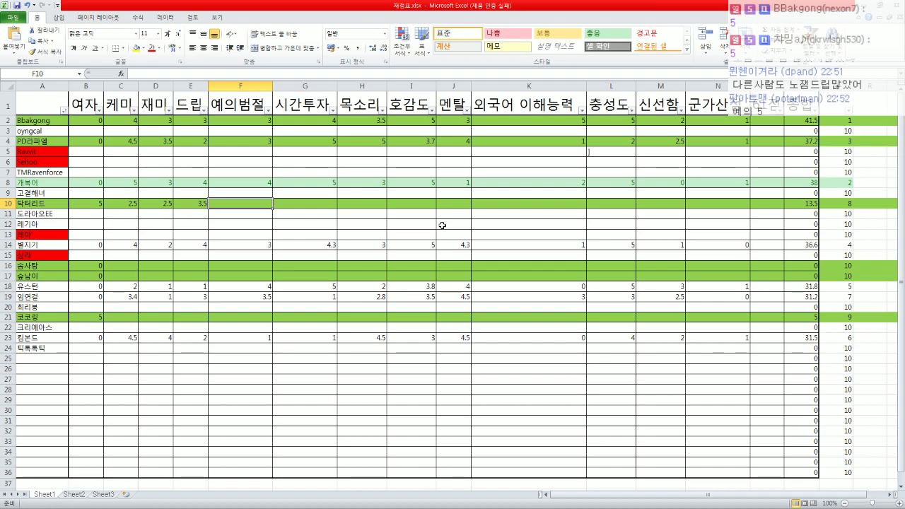
- Enter 5 under 예의범절 in cell F10 for the row 10 candidate
{"action": "type", "text": "5"}
{"action": "key", "text": "Return"}
{"action": "key", "text": "Up"}
{"action": "key", "text": "Right"}
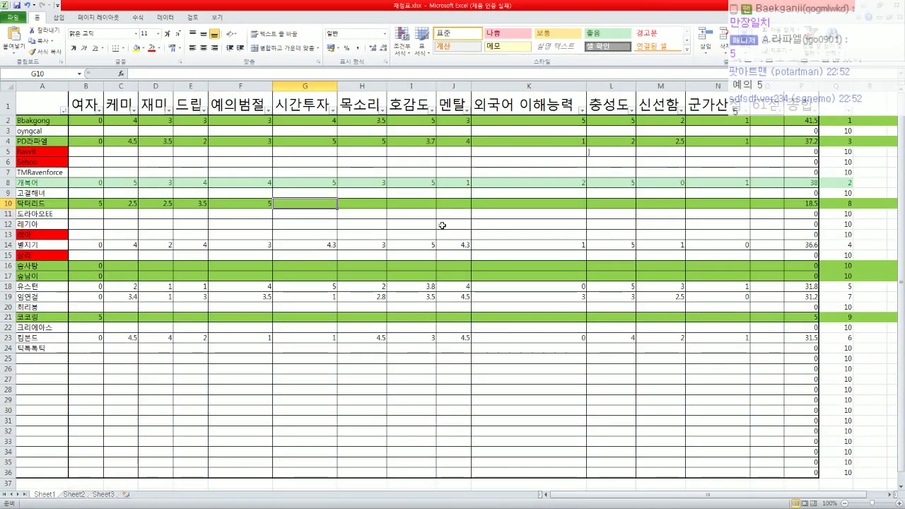
- Switch to the Notepad notes, examine the remarks on the row 10 candidate, and return to the score spreadsheet
{"action": "key", "text": "alt+Tab"}
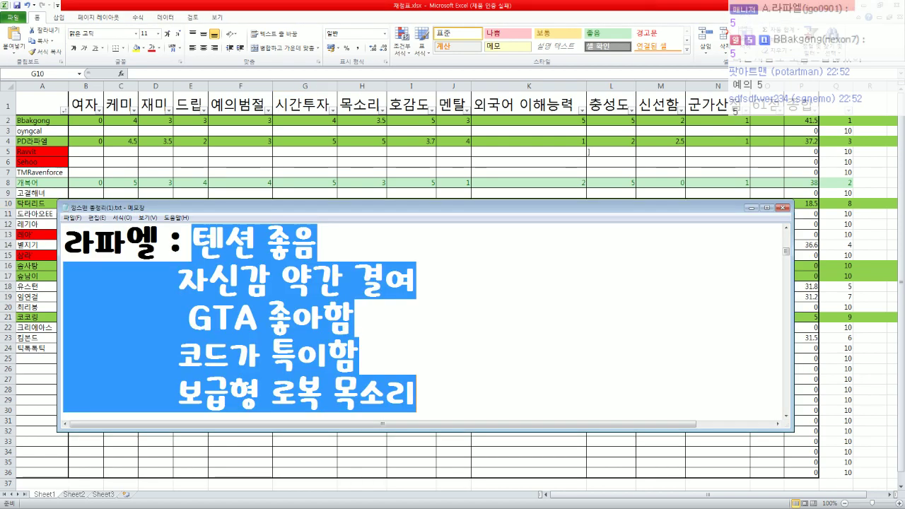
{"action": "left_click", "coordinate": [374, 311]}
{"action": "scroll", "coordinate": [374, 311], "scroll_direction": "down", "scroll_amount": 8}
{"action": "scroll", "coordinate": [375, 311], "scroll_direction": "down", "scroll_amount": 2}
{"action": "scroll", "coordinate": [375, 311], "scroll_direction": "up", "scroll_amount": 1}
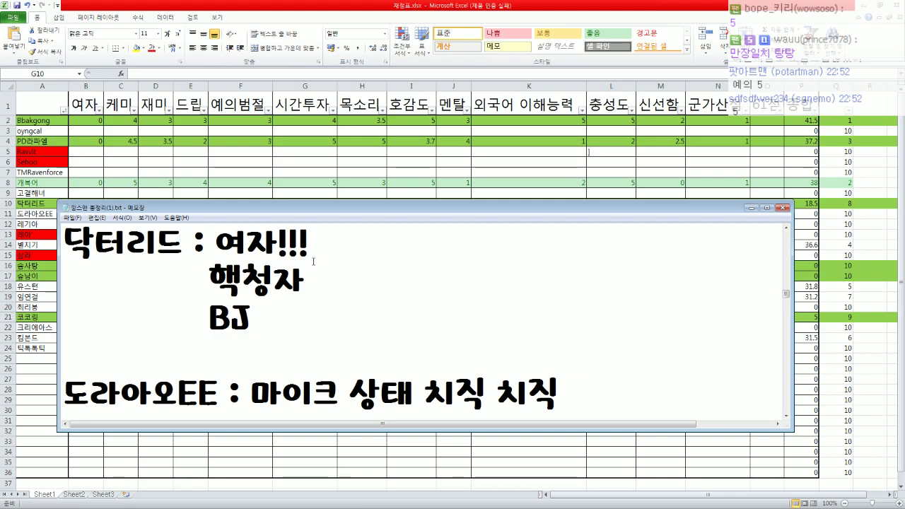
{"action": "left_click_drag", "start_coordinate": [277, 318], "coordinate": [205, 241]}
{"action": "left_click_drag", "start_coordinate": [277, 318], "coordinate": [65, 241]}
{"action": "left_click_drag", "start_coordinate": [354, 323], "coordinate": [94, 242]}
{"action": "key", "text": "Down"}
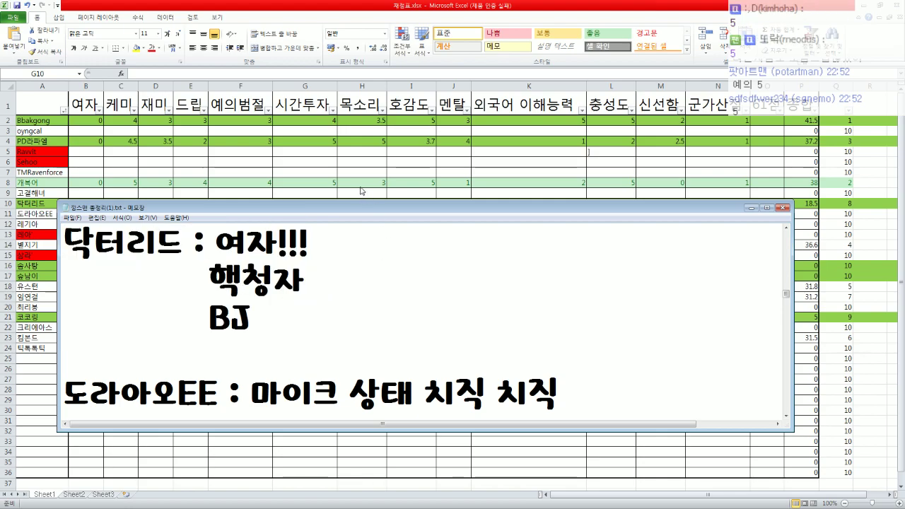
{"action": "key", "text": "alt+Tab"}
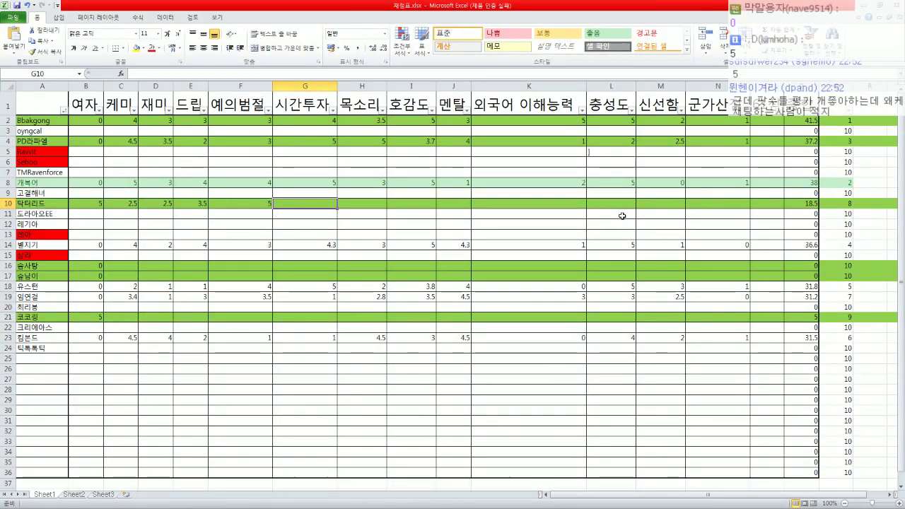
- Enter 5 under 시간투자 in cell G10 and 4 under 목소리 in cell H10
{"action": "type", "text": "5"}
{"action": "key", "text": "Return"}
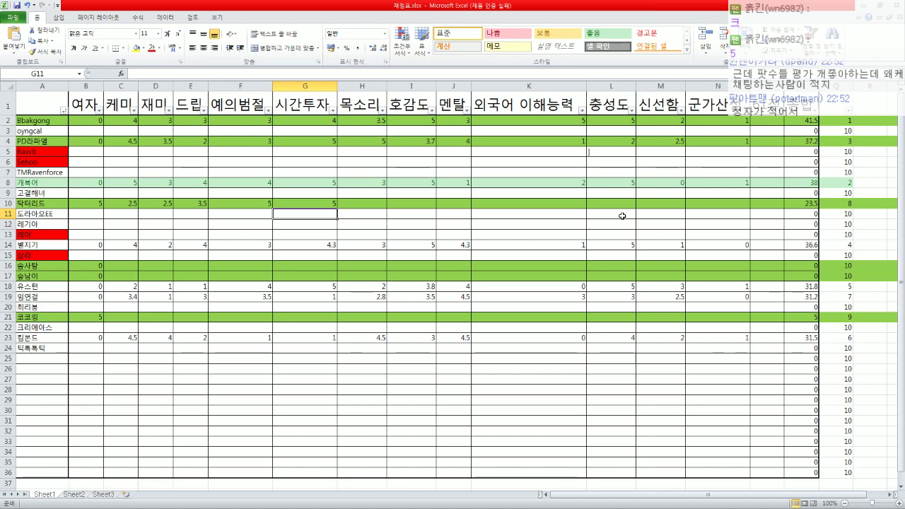
{"action": "key", "text": "Up"}
{"action": "key", "text": "Right"}
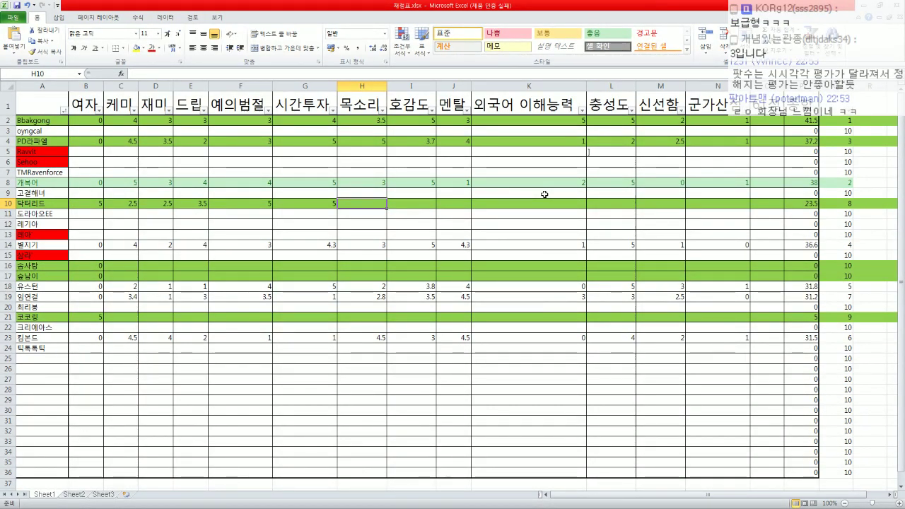
{"action": "key", "text": "Tab"}
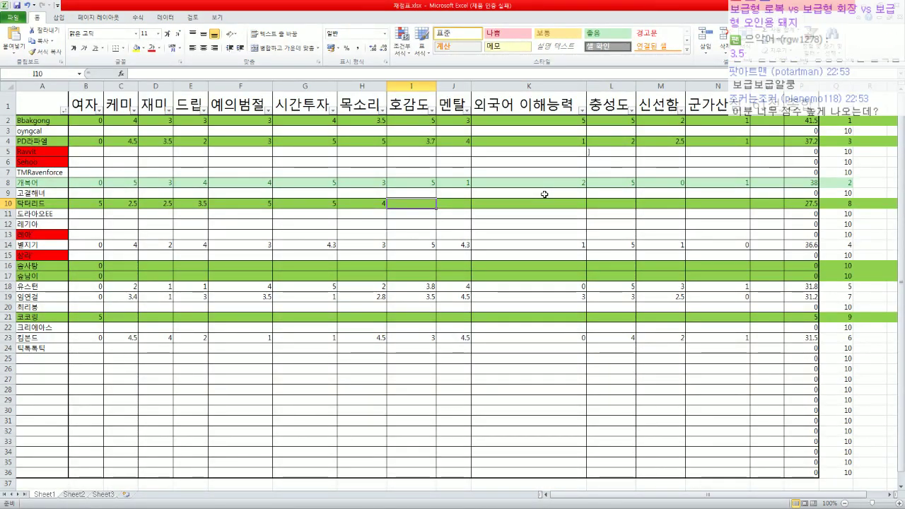
- Enter 4 under 호감도 in cell I10 and 3.5 under 멘탈 in cell J10
{"action": "type", "text": "4"}
{"action": "key", "text": "Tab"}
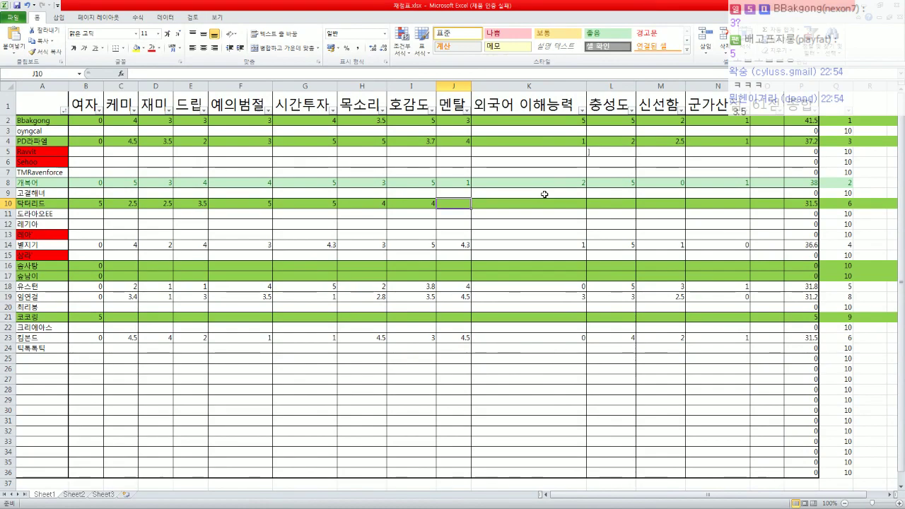
{"action": "type", "text": ".5"}
{"action": "key", "text": "Tab"}
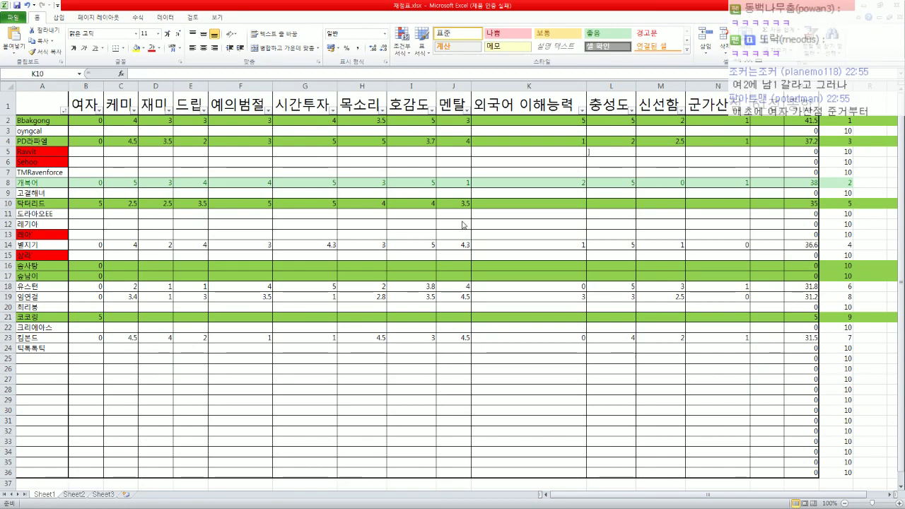
- Enter 0 under 외국어 이해능력 in cell K10 and 5 under 충성도 in cell L10
{"action": "left_click", "coordinate": [550, 202]}
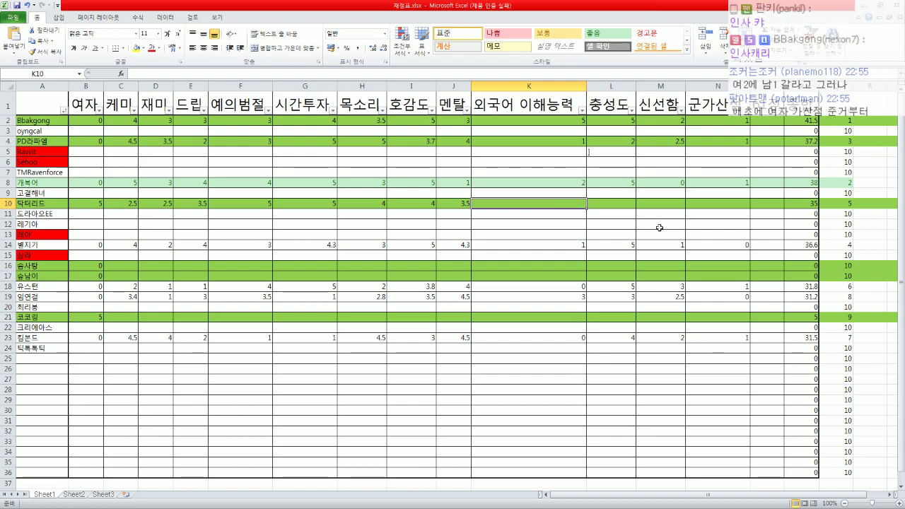
{"action": "type", "text": "0"}
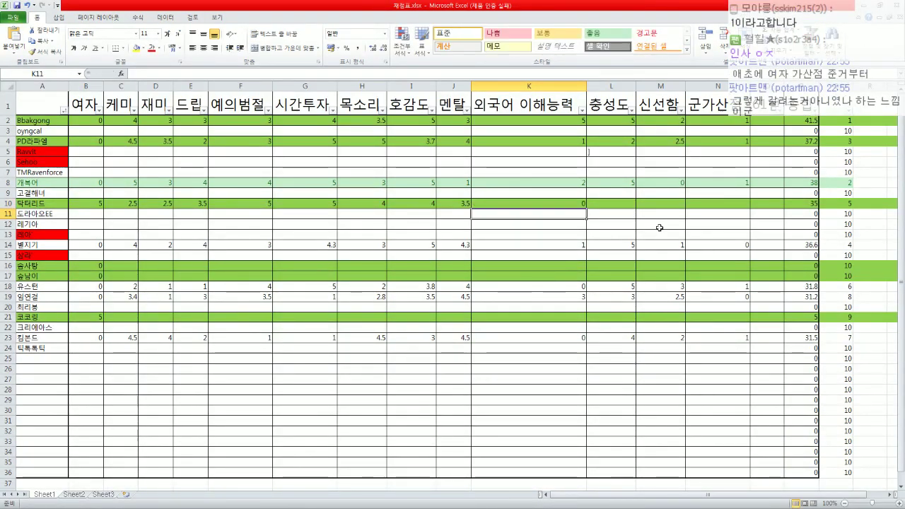
{"action": "key", "text": "ctrl+Return"}
{"action": "key", "text": "Right"}
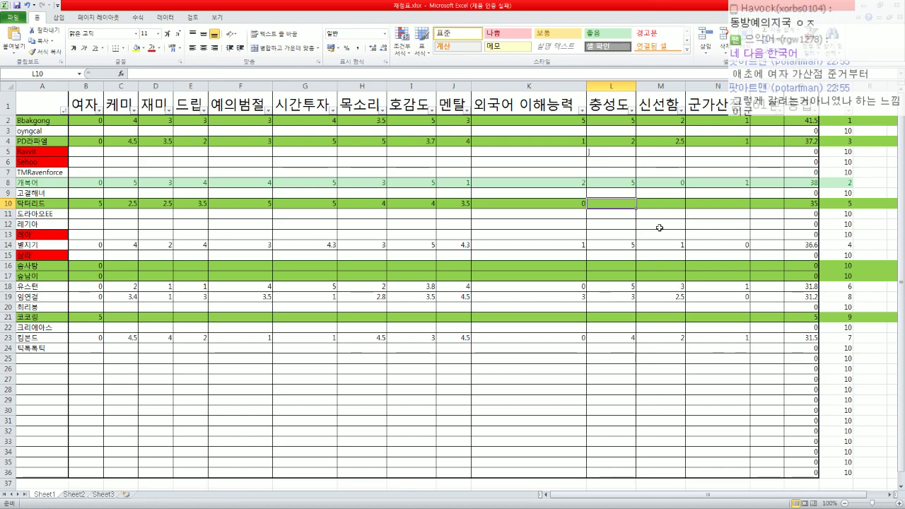
{"action": "type", "text": "5"}
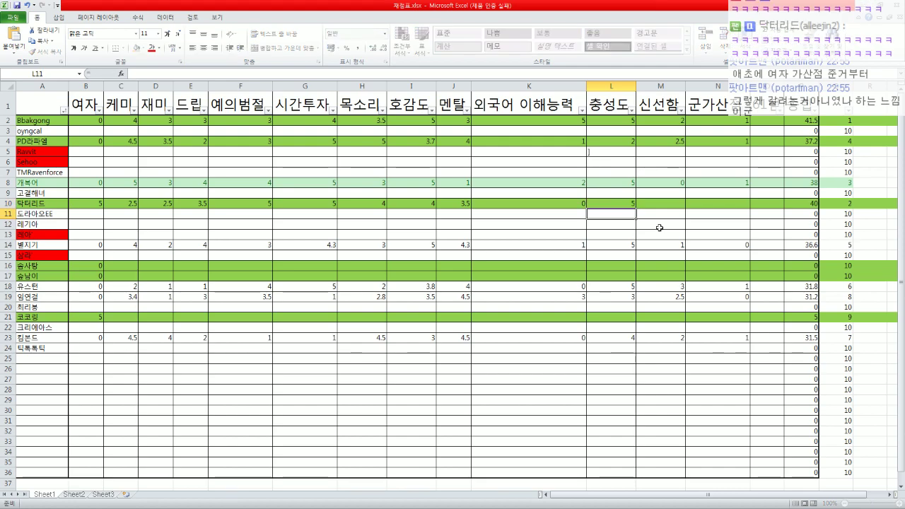
{"action": "key", "text": "Right"}
{"action": "key", "text": "Right"}
{"action": "key", "text": "Left"}
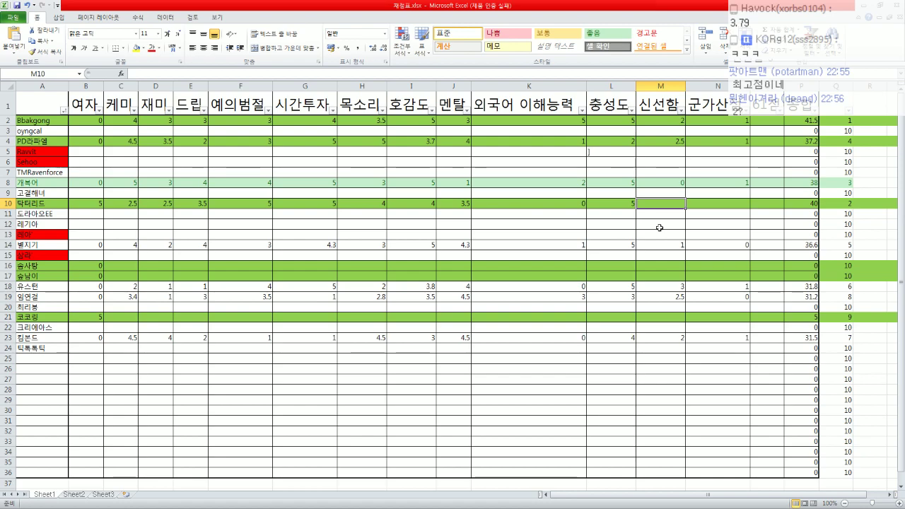
- Enter 3.5 under 신선함 in cell M10 and 0 under 군가산 in cell N10
{"action": "type", "text": "3.5"}
{"action": "key", "text": "Return"}
{"action": "key", "text": "Up"}
{"action": "key", "text": "Right"}
{"action": "type", "text": "0"}
{"action": "key", "text": "Return"}
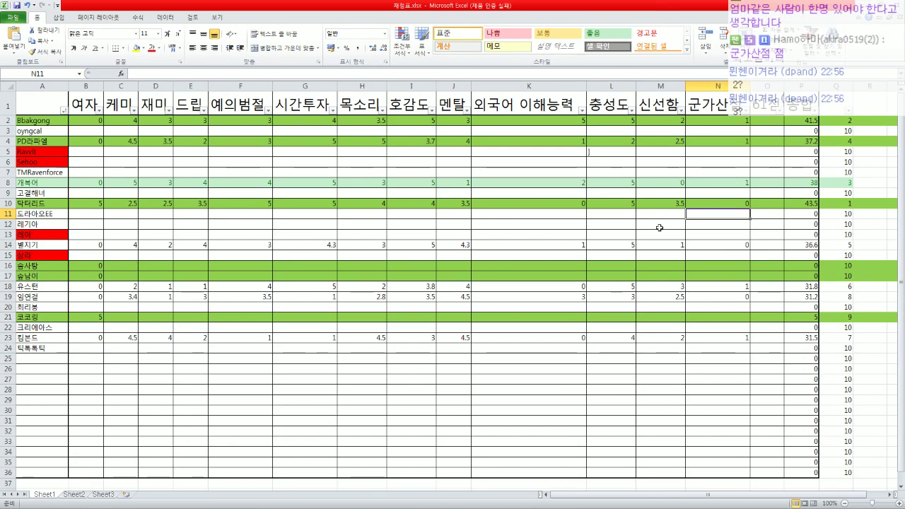
{"action": "key", "text": "Up"}
{"action": "key", "text": "Right"}
{"action": "key", "text": "Right"}
{"action": "key", "text": "Down"}
{"action": "key", "text": "Left"}
{"action": "key", "text": "Left"}
{"action": "key", "text": "Left"}
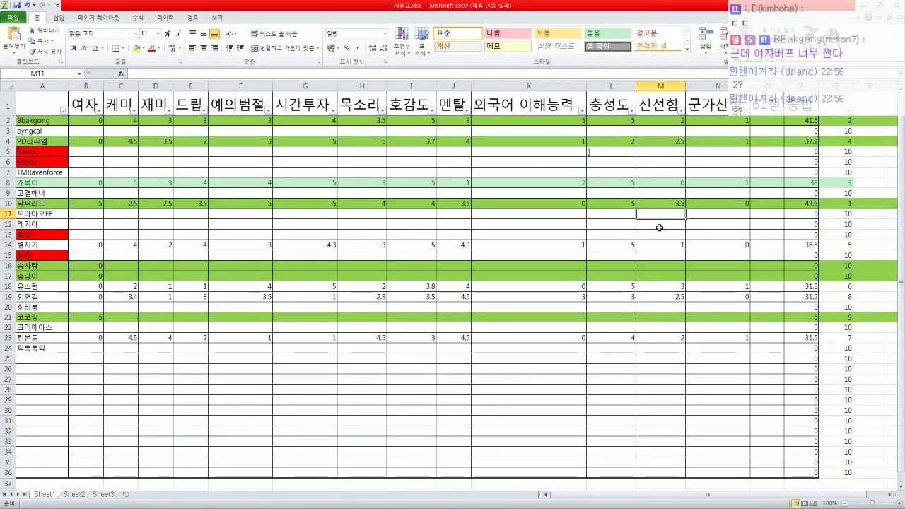
{"action": "key", "text": "Down"}
{"action": "key", "text": "Left"}
{"action": "key", "text": "Left"}
{"action": "key", "text": "Down"}
{"action": "key", "text": "Down"}
{"action": "key", "text": "Left"}
{"action": "key", "text": "Left"}
{"action": "key", "text": "Left"}
{"action": "key", "text": "Left"}
{"action": "key", "text": "Left"}
{"action": "key", "text": "Left"}
{"action": "key", "text": "Left"}
{"action": "key", "text": "Left"}
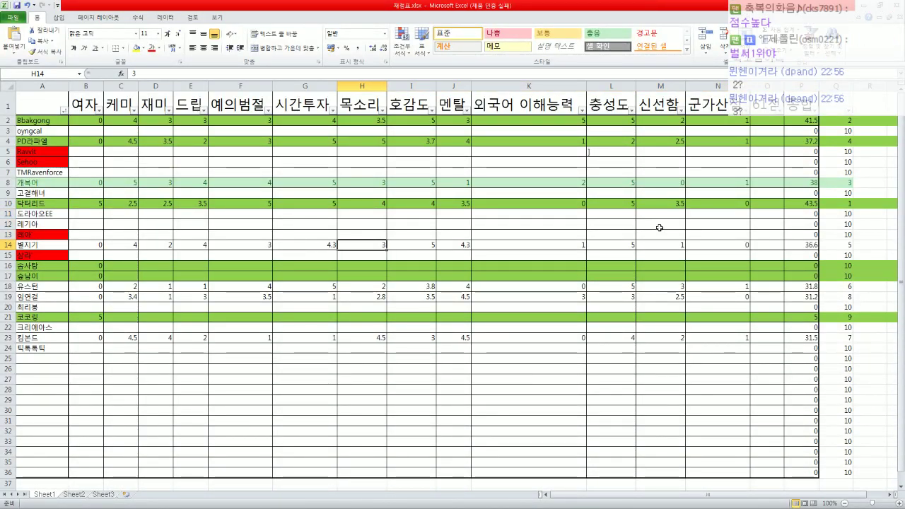
{"action": "key", "text": "Down"}
{"action": "key", "text": "Down"}
{"action": "key", "text": "Left"}
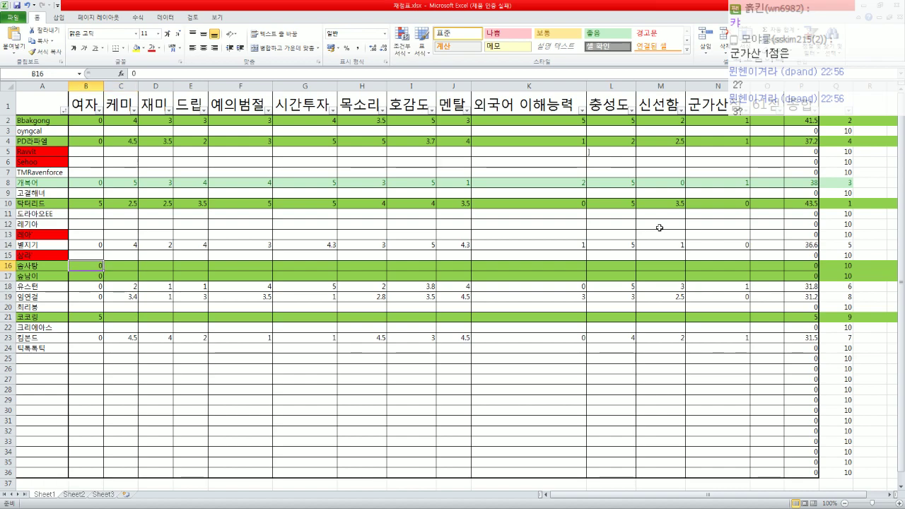
{"action": "key", "text": "Right"}
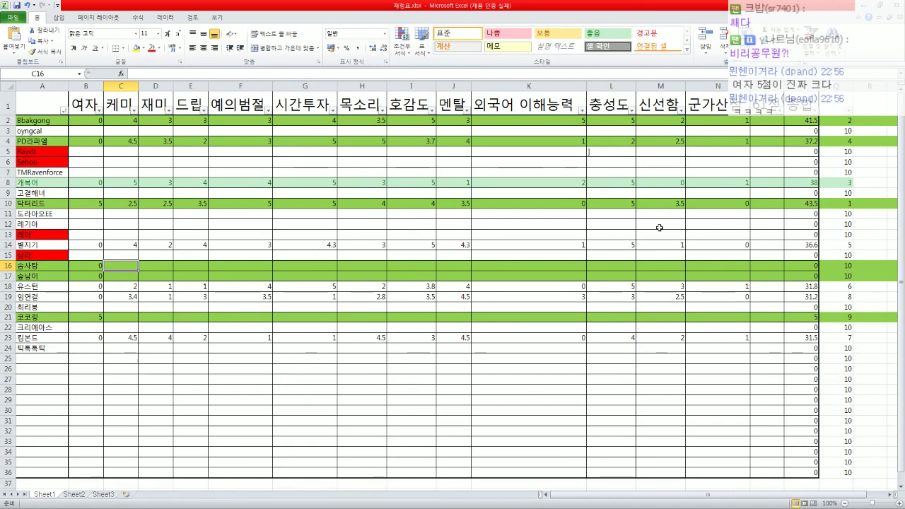
{"action": "key", "text": "Down"}
{"action": "key", "text": "Left"}
{"action": "key", "text": "Up"}
{"action": "key", "text": "Right"}
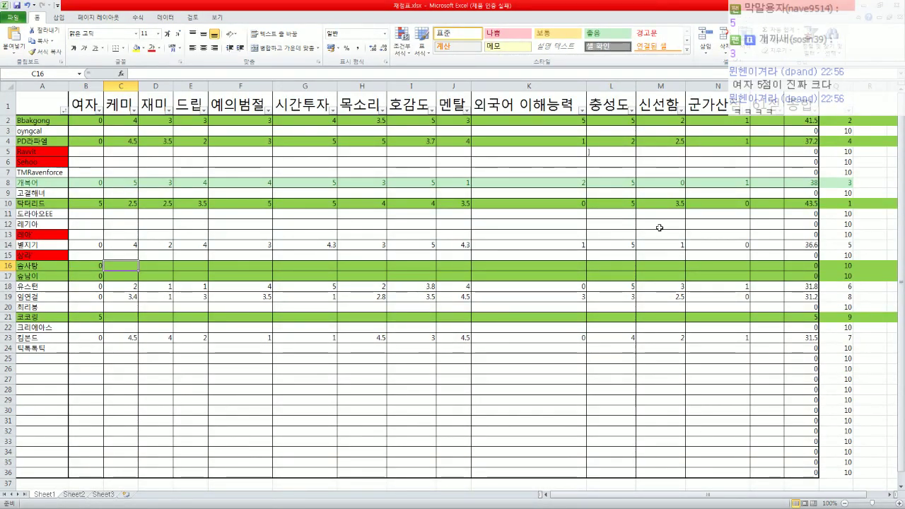
- Enter 1 under 군가산 in cell N17 for the row 17 candidate
{"action": "key", "text": "Down"}
{"action": "key", "text": "Down"}
{"action": "key", "text": "Right"}
{"action": "key", "text": "Up"}
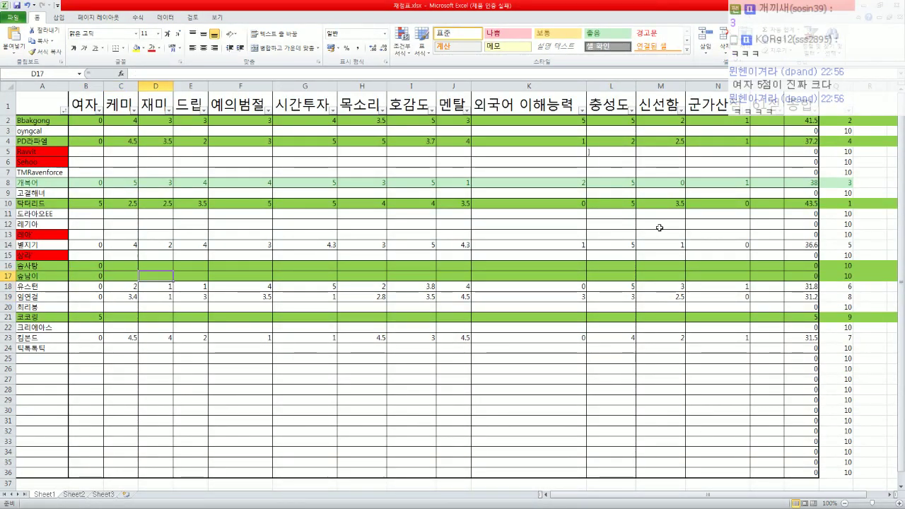
{"action": "key", "text": "Right"}
{"action": "key", "text": "Right"}
{"action": "key", "text": "Right"}
{"action": "key", "text": "Right"}
{"action": "key", "text": "Right"}
{"action": "key", "text": "Right"}
{"action": "key", "text": "Right"}
{"action": "key", "text": "Right"}
{"action": "key", "text": "Right"}
{"action": "key", "text": "Right"}
{"action": "key", "text": "Right"}
{"action": "key", "text": "Right"}
{"action": "key", "text": "Right"}
{"action": "key", "text": "Left"}
{"action": "key", "text": "Left"}
{"action": "key", "text": "Left"}
{"action": "type", "text": "1"}
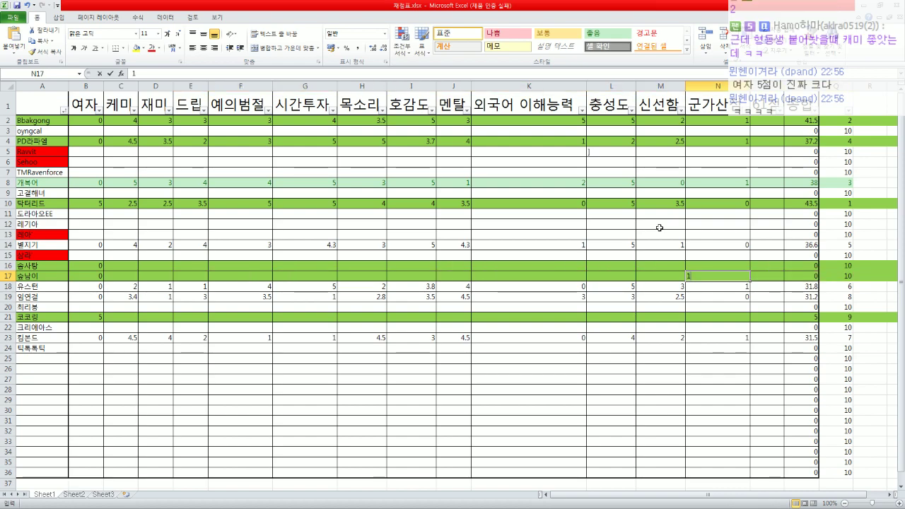
{"action": "key", "text": "Up"}
- Enter 0 under 군가산 in cell N21 for the row 21 candidate
{"action": "key", "text": "Down"}
{"action": "key", "text": "Down"}
{"action": "key", "text": "Down"}
{"action": "key", "text": "Down"}
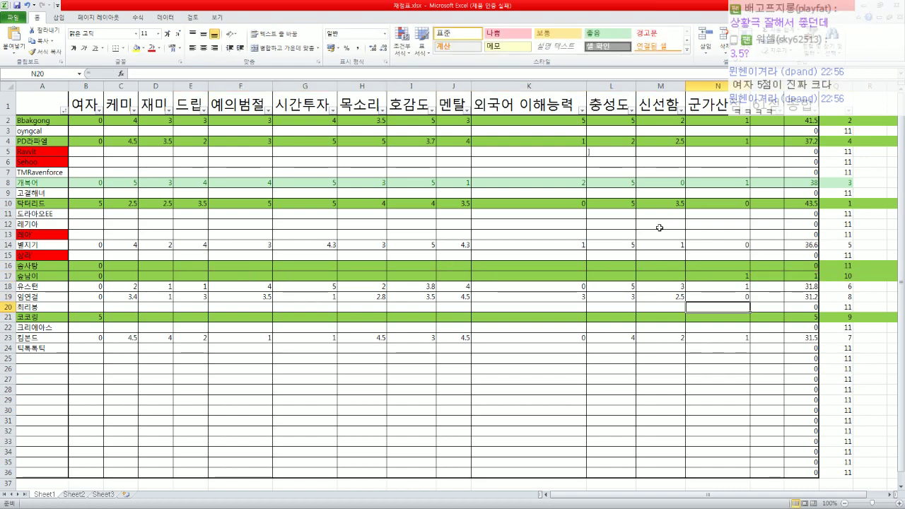
{"action": "key", "text": "F2"}
{"action": "key", "text": "Down"}
{"action": "type", "text": "0"}
{"action": "key", "text": "Up"}
- Enter 0 under 군가산 in cell N16 for the row 16 candidate
{"action": "key", "text": "Up"}
{"action": "key", "text": "Up"}
{"action": "key", "text": "Up"}
{"action": "key", "text": "Up"}
{"action": "key", "text": "Left"}
{"action": "key", "text": "Right"}
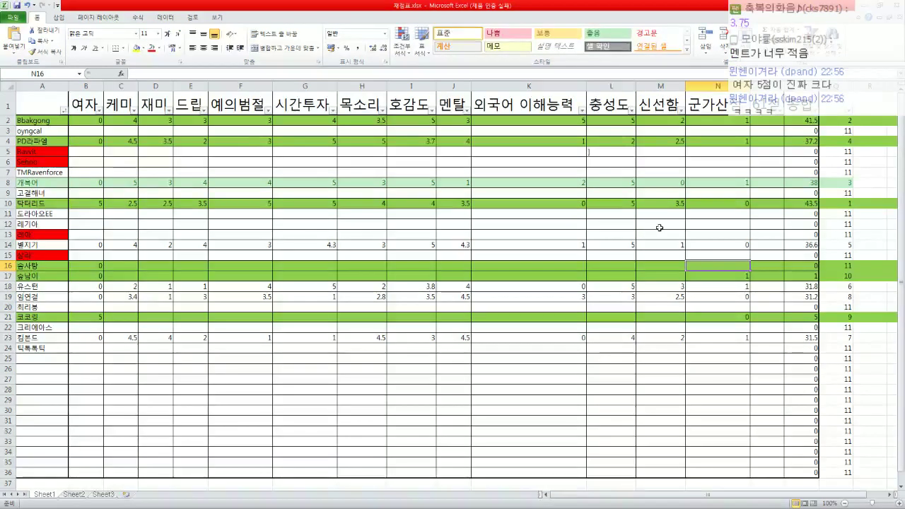
{"action": "key", "text": "Left"}
{"action": "key", "text": "Left"}
{"action": "key", "text": "Left"}
{"action": "key", "text": "Left"}
{"action": "key", "text": "Left"}
{"action": "key", "text": "Left"}
{"action": "key", "text": "Left"}
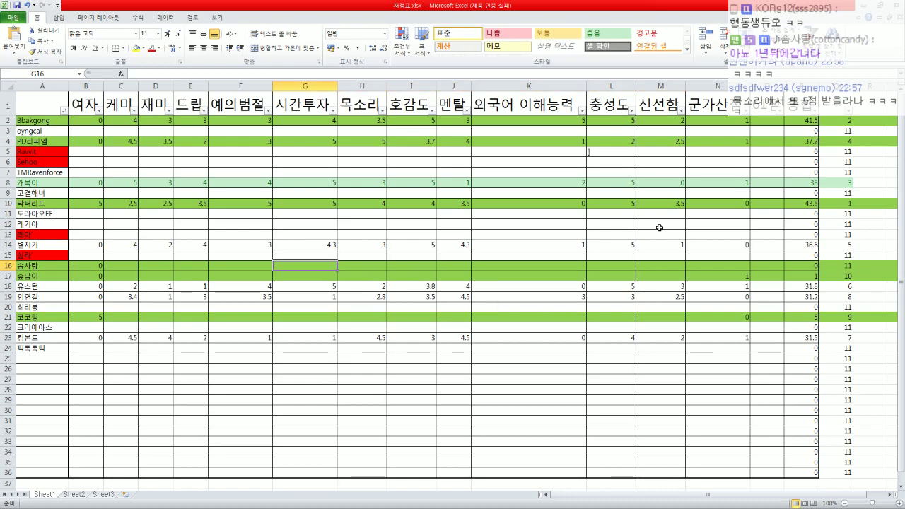
{"action": "key", "text": "Right"}
{"action": "key", "text": "Right"}
{"action": "key", "text": "Right"}
{"action": "key", "text": "Right"}
{"action": "key", "text": "Right"}
{"action": "key", "text": "Right"}
{"action": "key", "text": "Right"}
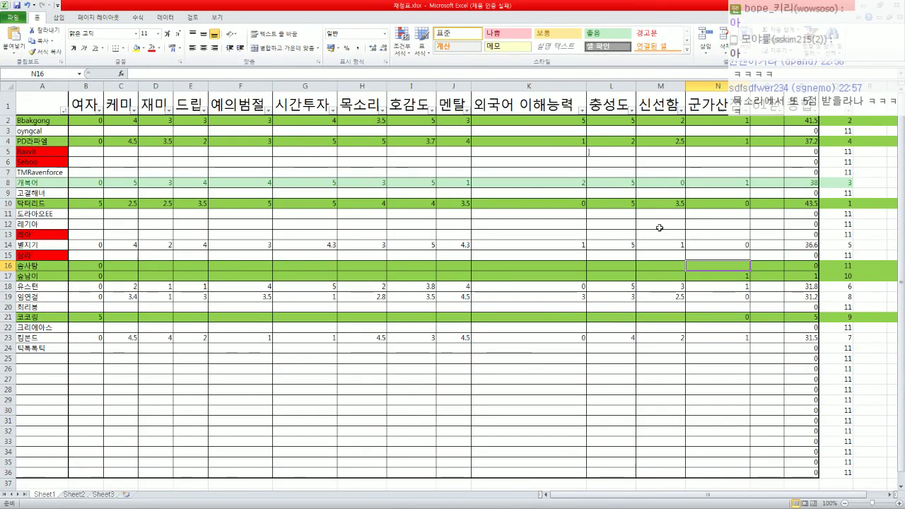
{"action": "type", "text": "0"}
- Enter 3.5 under both 케미 in cell C16 and 재미 in cell D16 for the row 16 candidate
{"action": "key", "text": "Left"}
{"action": "key", "text": "Left"}
{"action": "key", "text": "Left"}
{"action": "key", "text": "Left"}
{"action": "key", "text": "Left"}
{"action": "key", "text": "Left"}
{"action": "key", "text": "Left"}
{"action": "key", "text": "Left"}
{"action": "key", "text": "Left"}
{"action": "key", "text": "Left"}
{"action": "key", "text": "Left"}
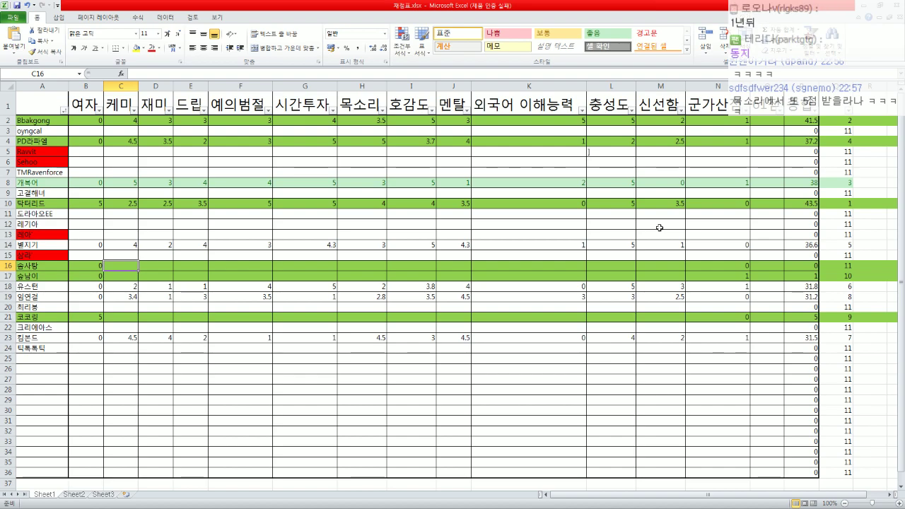
{"action": "type", "text": "3.5"}
{"action": "key", "text": "Tab"}
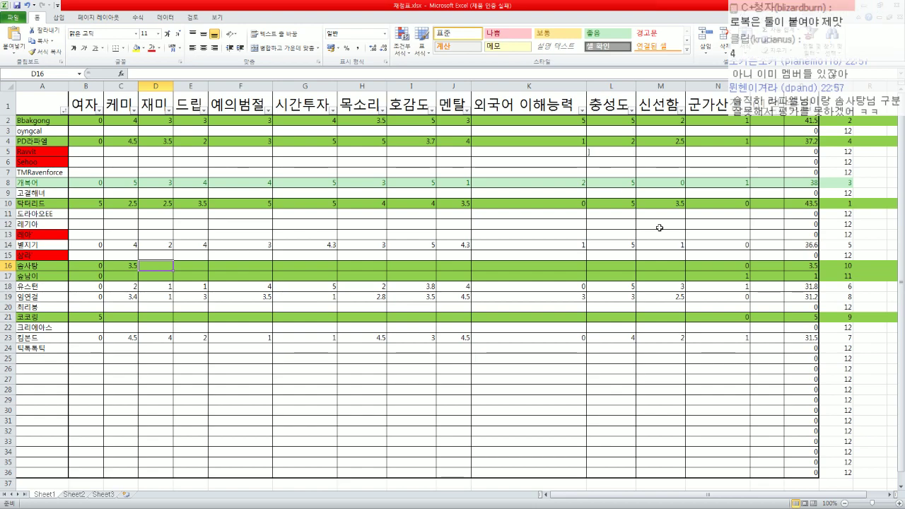
{"action": "type", "text": "3.5"}
{"action": "key", "text": "ctrl+Return"}
{"action": "key", "text": "Right"}
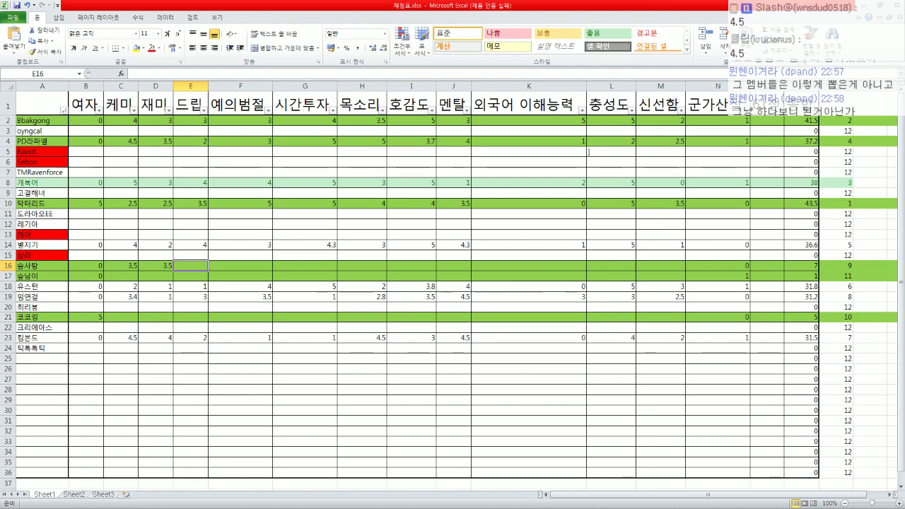
- Enter 4 under 드립 in cell E16 for the row 16 candidate
{"action": "key", "text": "alt+Tab"}
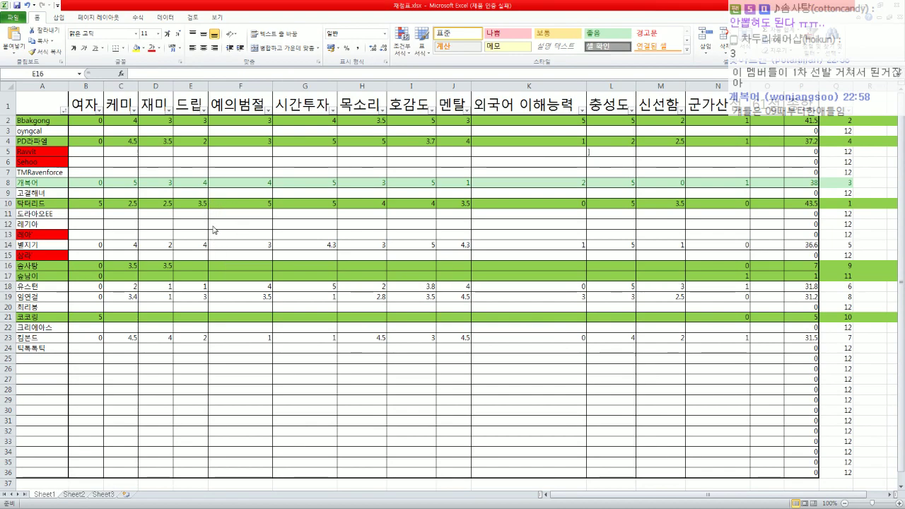
{"action": "left_click", "coordinate": [191, 266]}
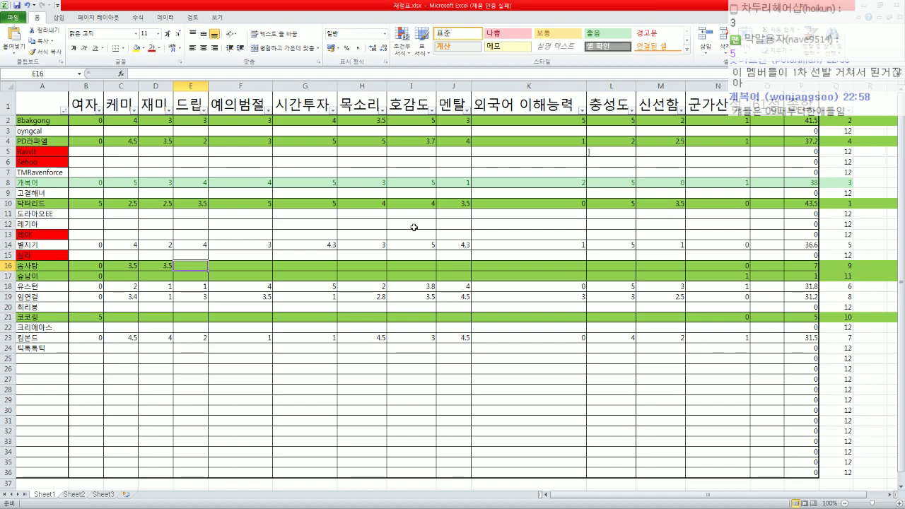
{"action": "type", "text": "4"}
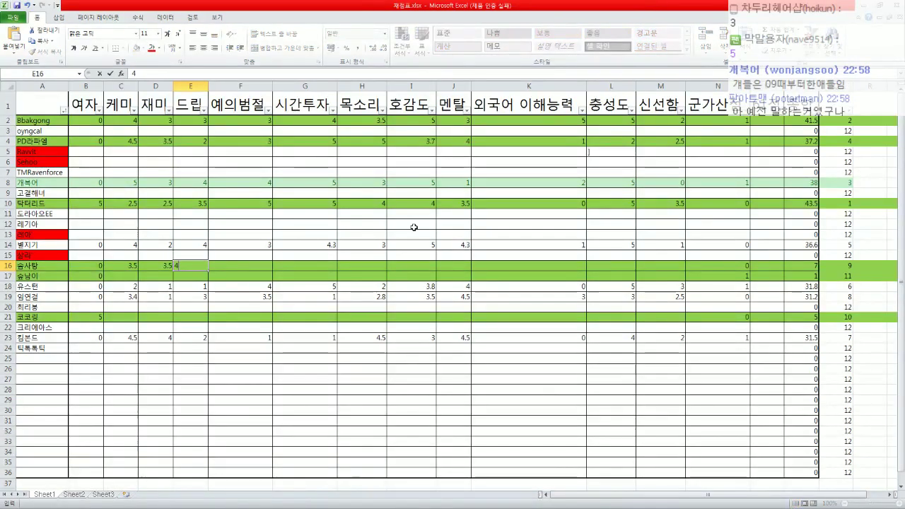
{"action": "key", "text": "Tab"}
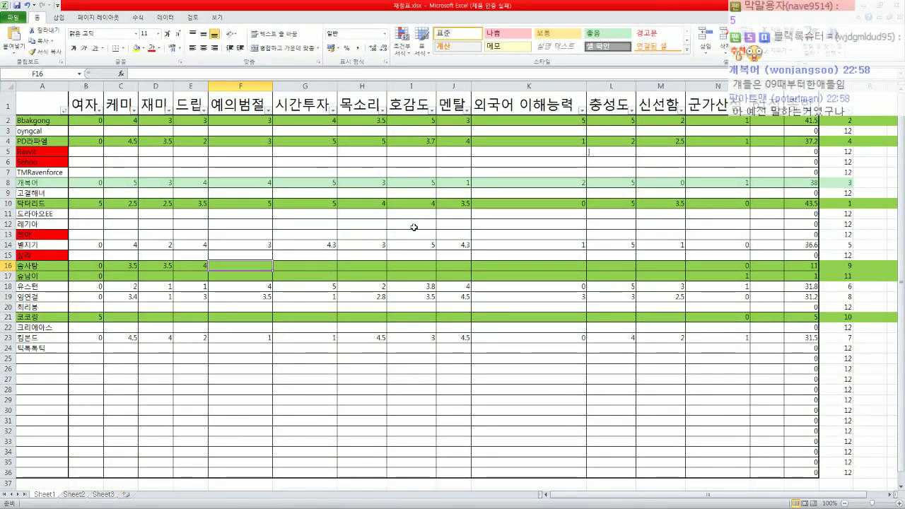